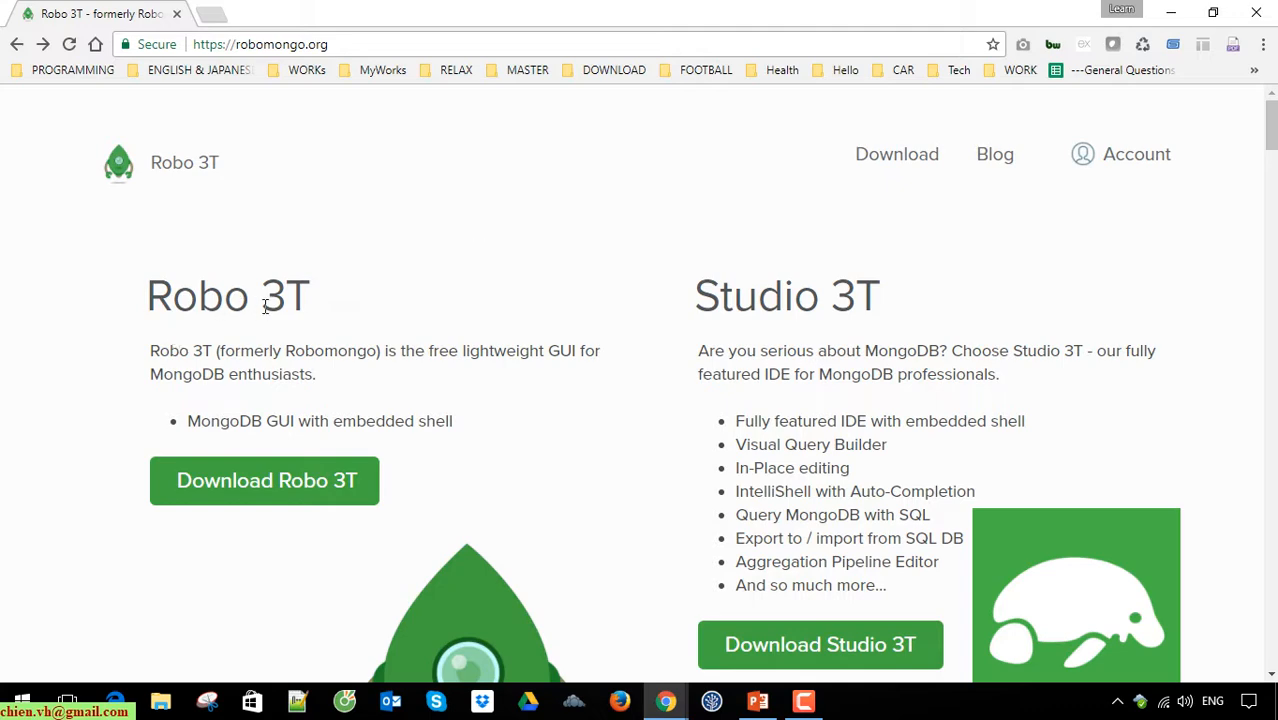
# - Open the download page for Robo 3T from the robomongo.org home page
pyautogui.scroll(-1, 337, 305)
pyautogui.scroll(-3, 320, 330)
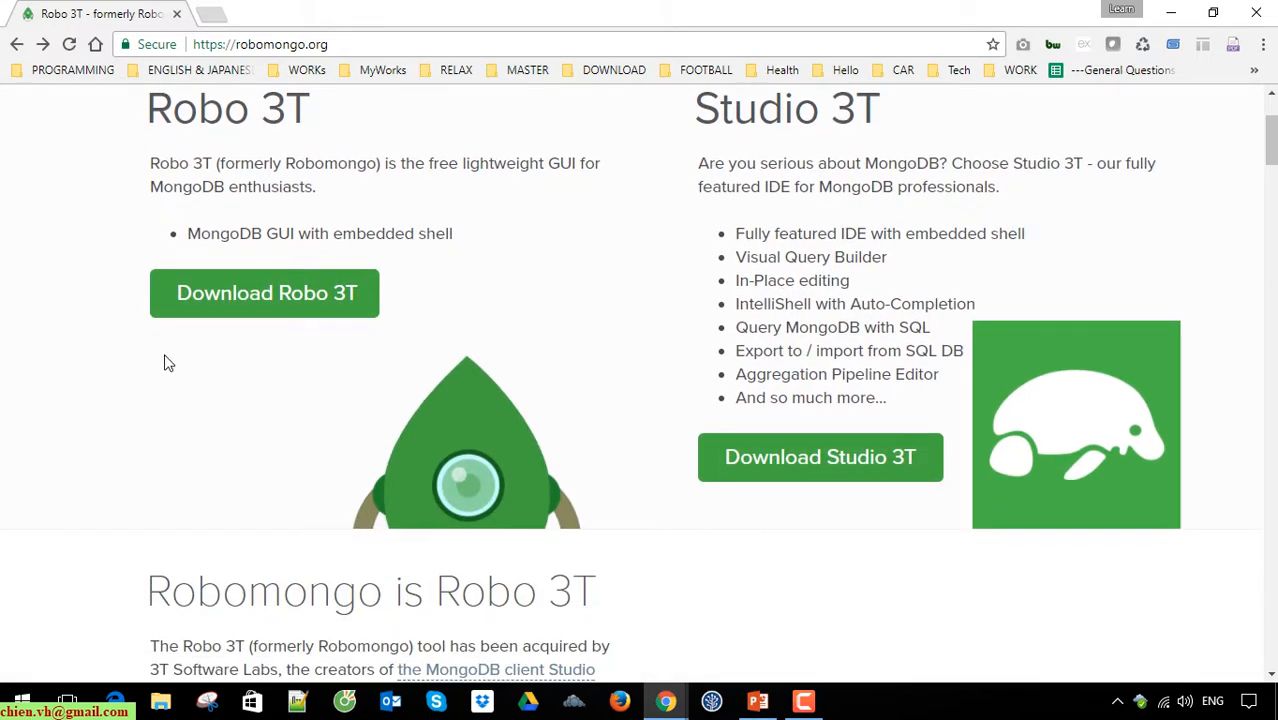
pyautogui.scroll(2, 200, 380)
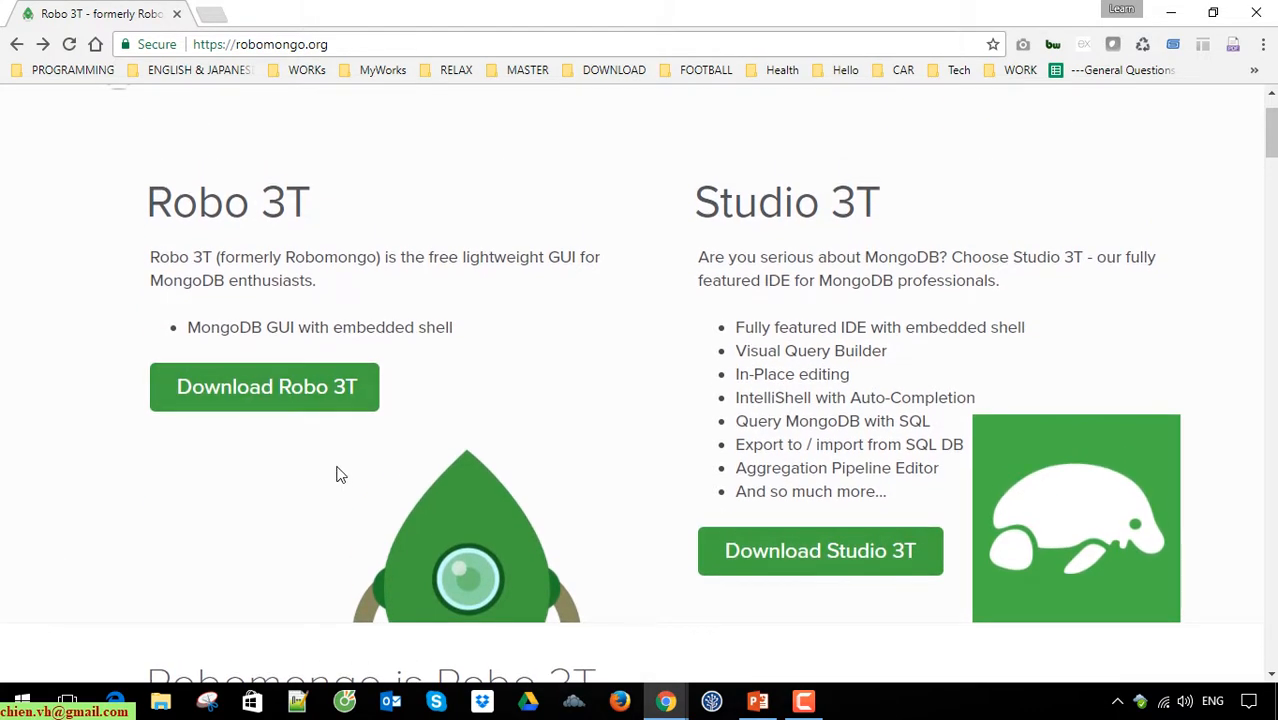
pyautogui.click(356, 400)
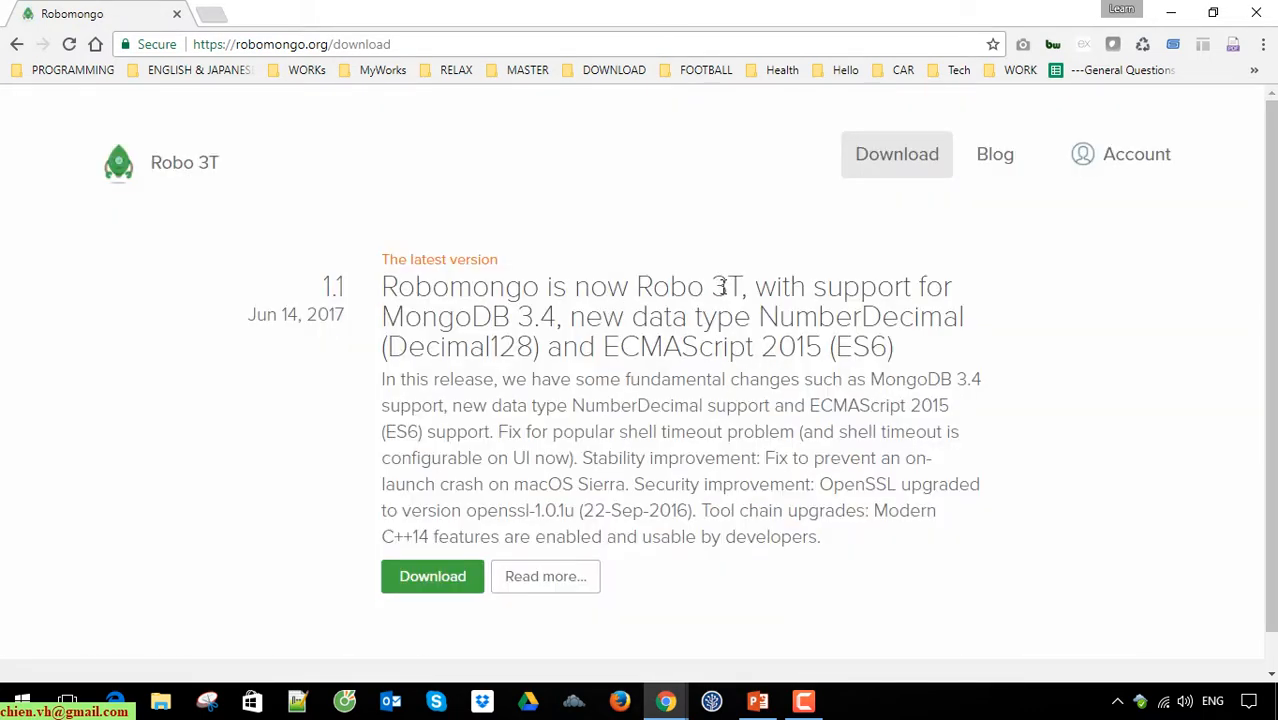
# - Expand the list of previous versions on the download page and review the older releases
pyautogui.scroll(-1, 495, 366)
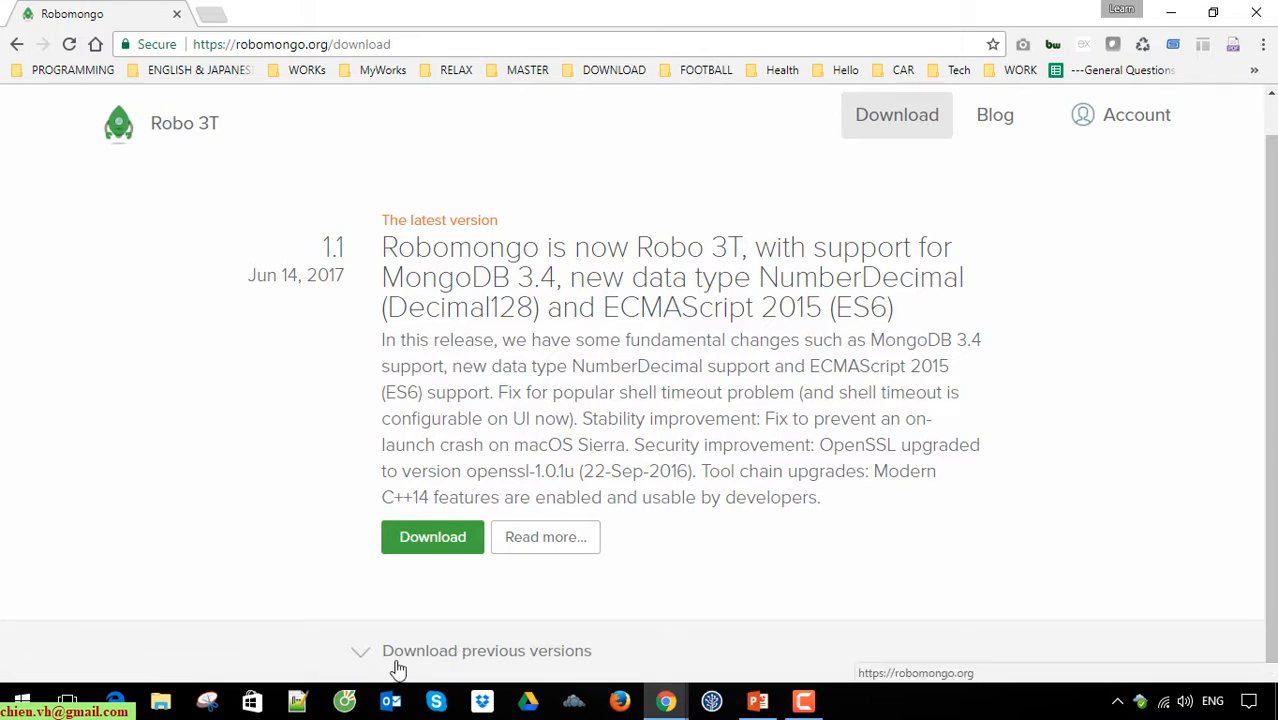
pyautogui.click(500, 655)
pyautogui.scroll(-3, 845, 497)
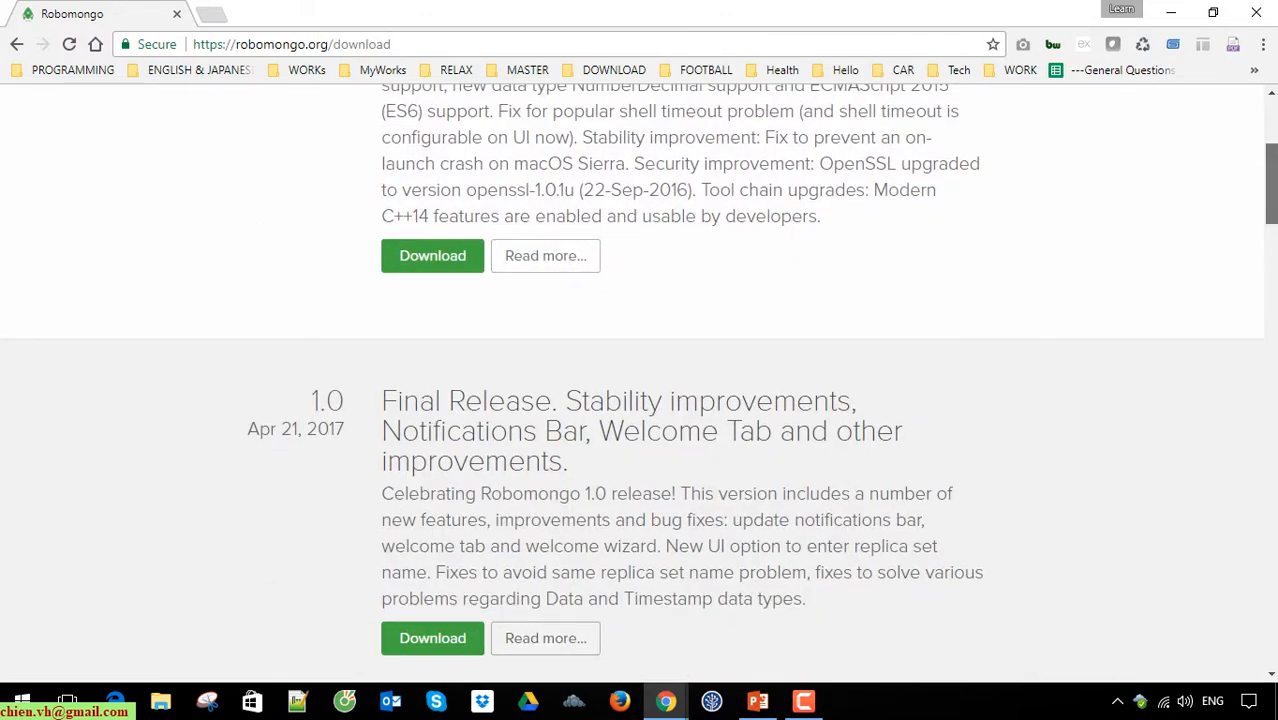
pyautogui.moveTo(1271, 195); pyautogui.dragTo(1244, 143)
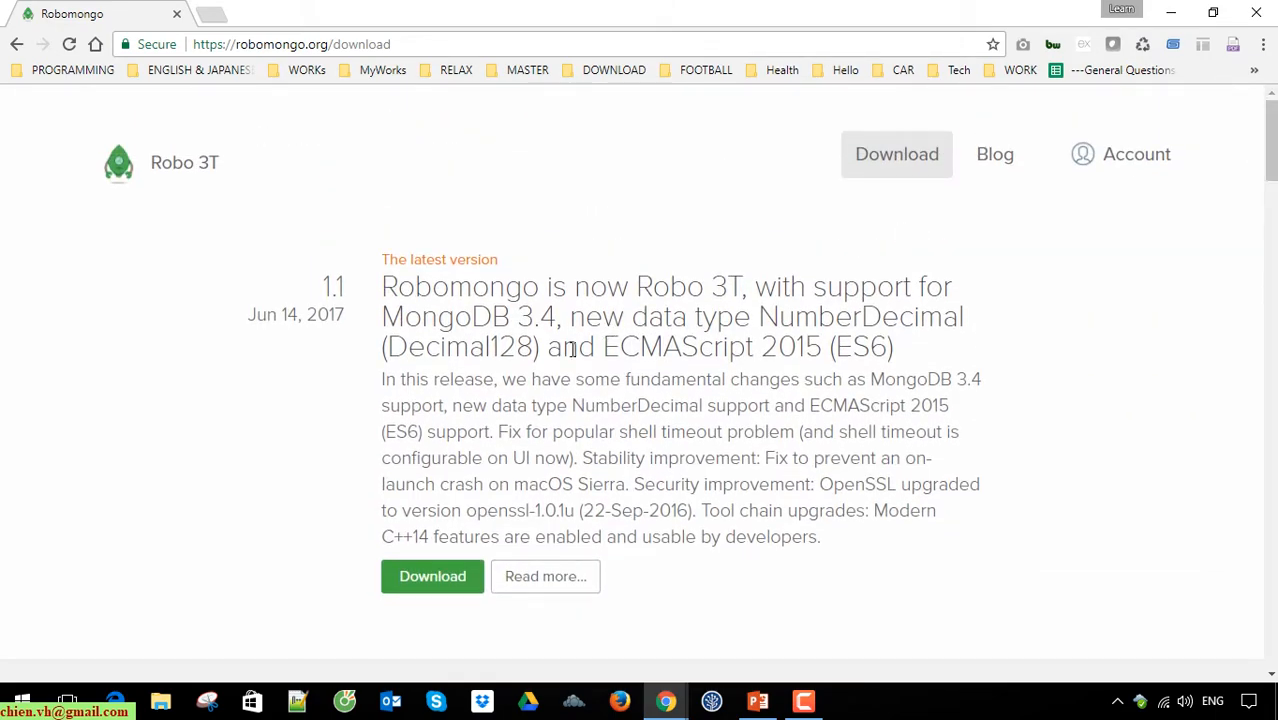
# - Review the Mac and Linux downloads of Robo 3T 1.1 and download the Windows 64-bit .exe installer
pyautogui.click(447, 584)
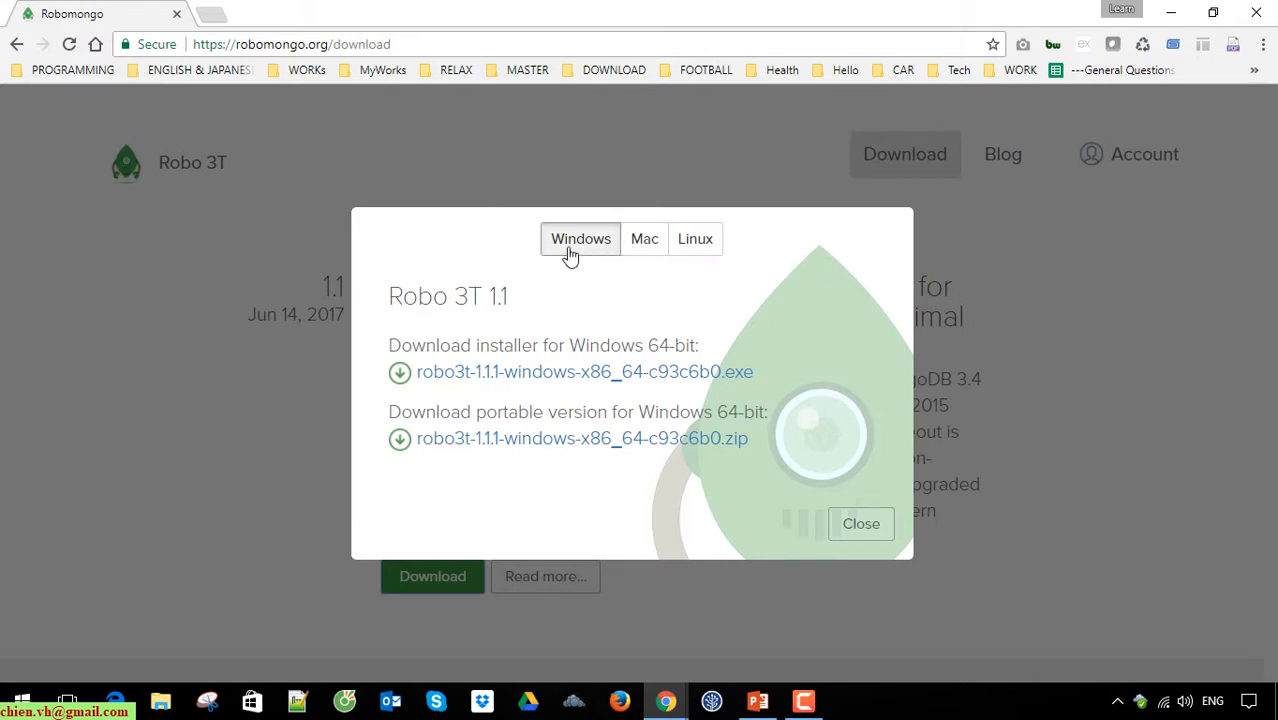
pyautogui.click(645, 246)
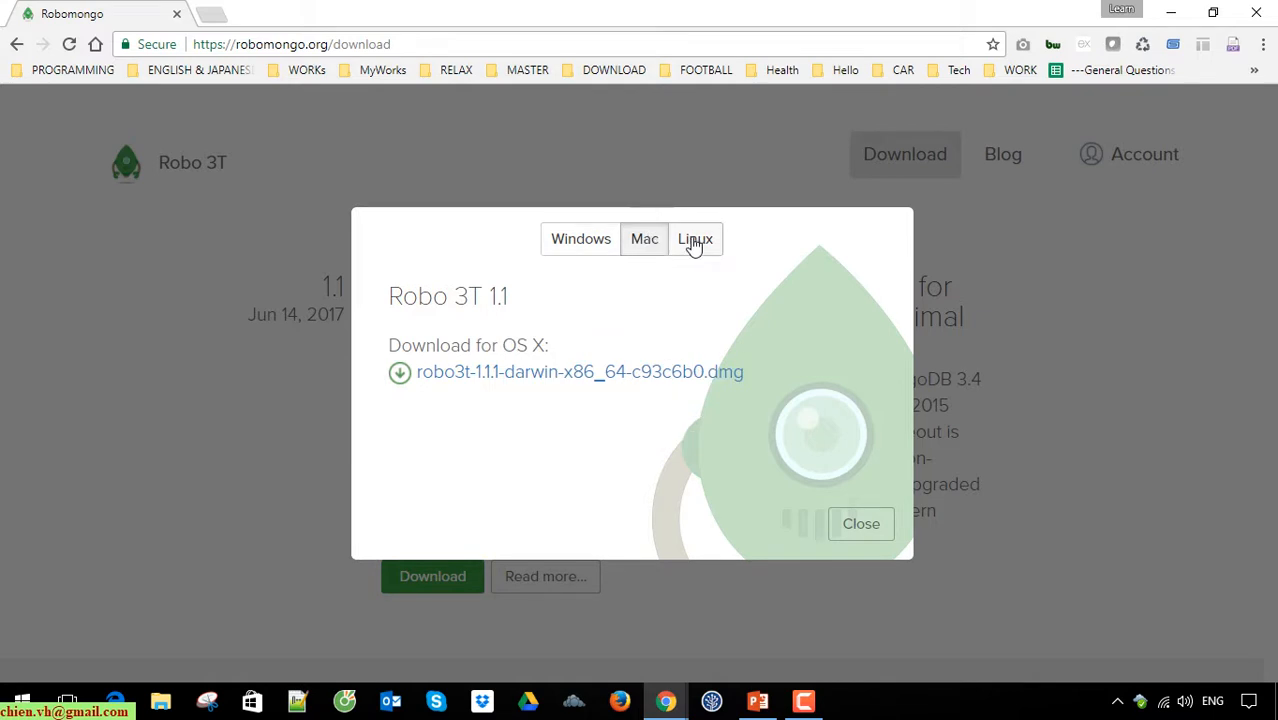
pyautogui.click(693, 243)
pyautogui.click(642, 250)
pyautogui.click(590, 246)
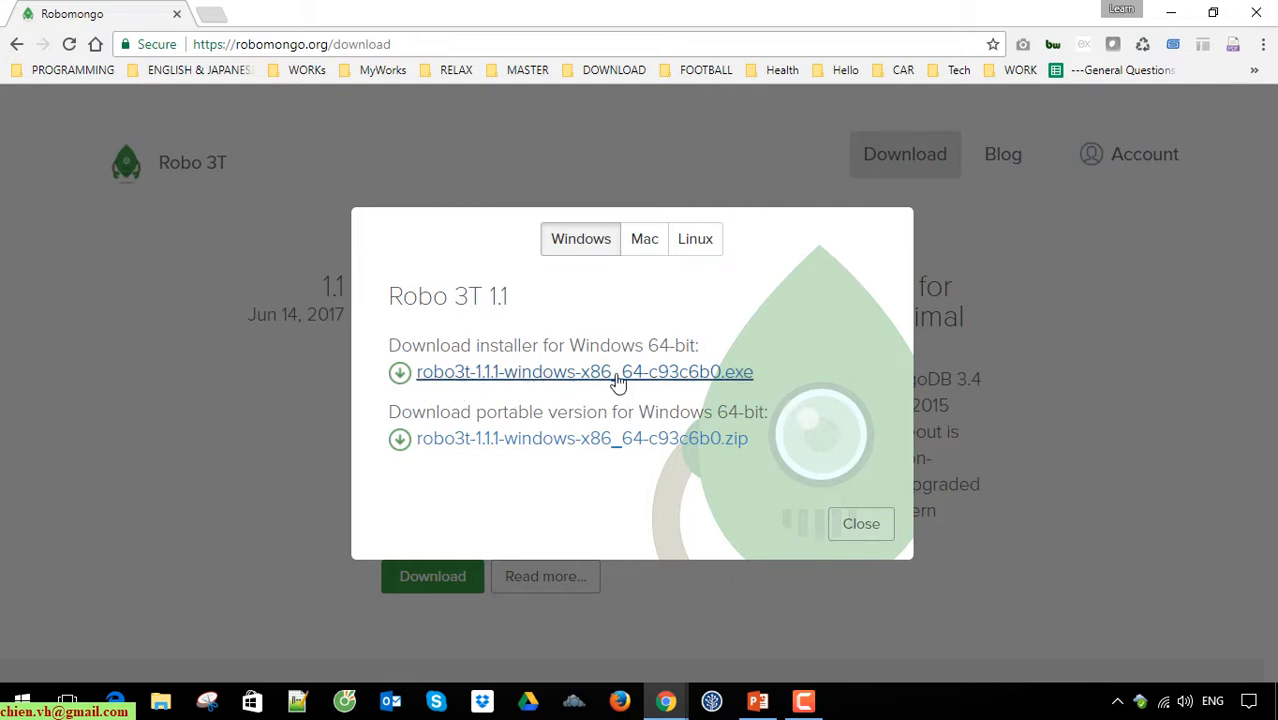
pyautogui.click(678, 376)
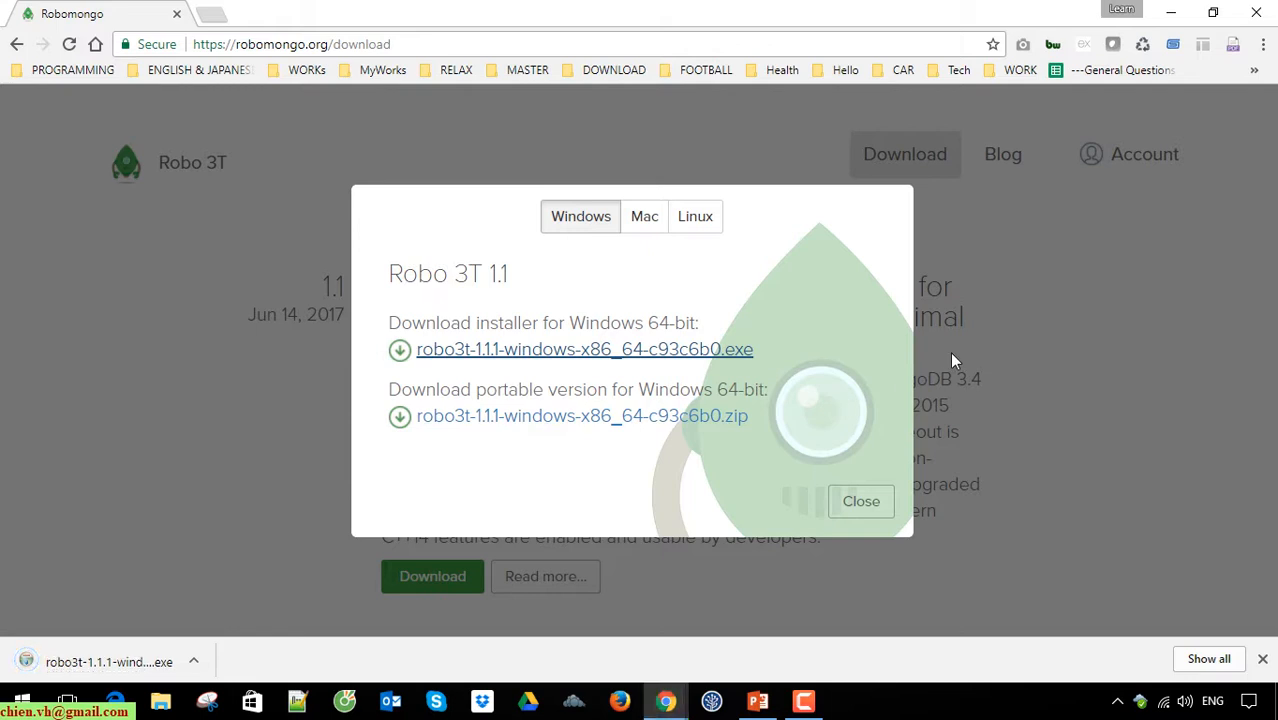
# - Start the downloaded Robo 3T installer with the browser minimized and proceed to the install location choice
pyautogui.click(118, 662)
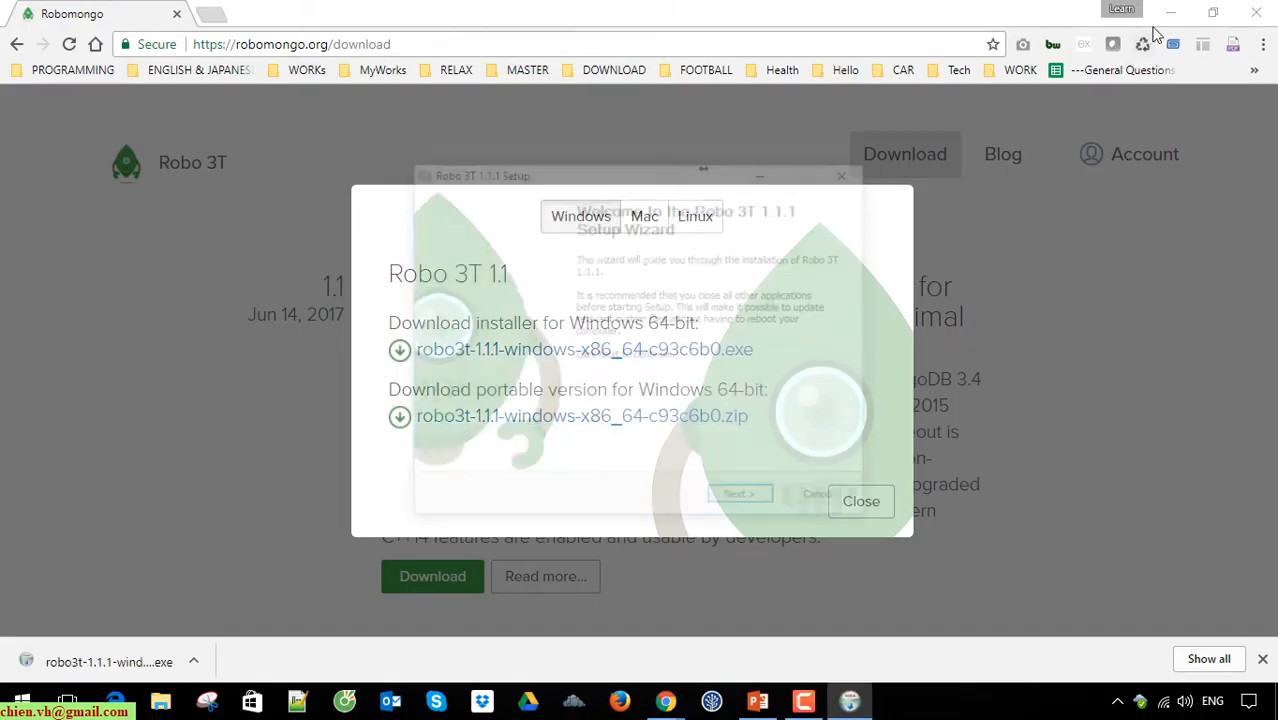
pyautogui.click(1172, 13)
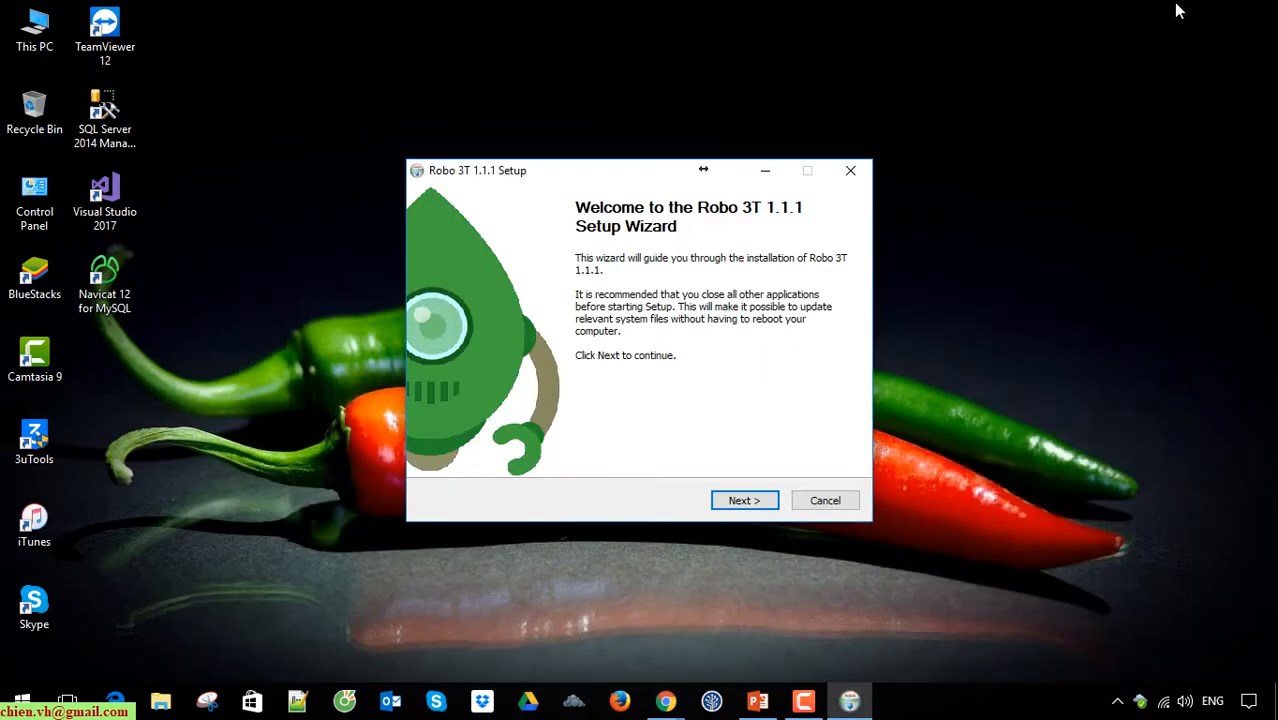
pyautogui.click(743, 502)
pyautogui.click(748, 503)
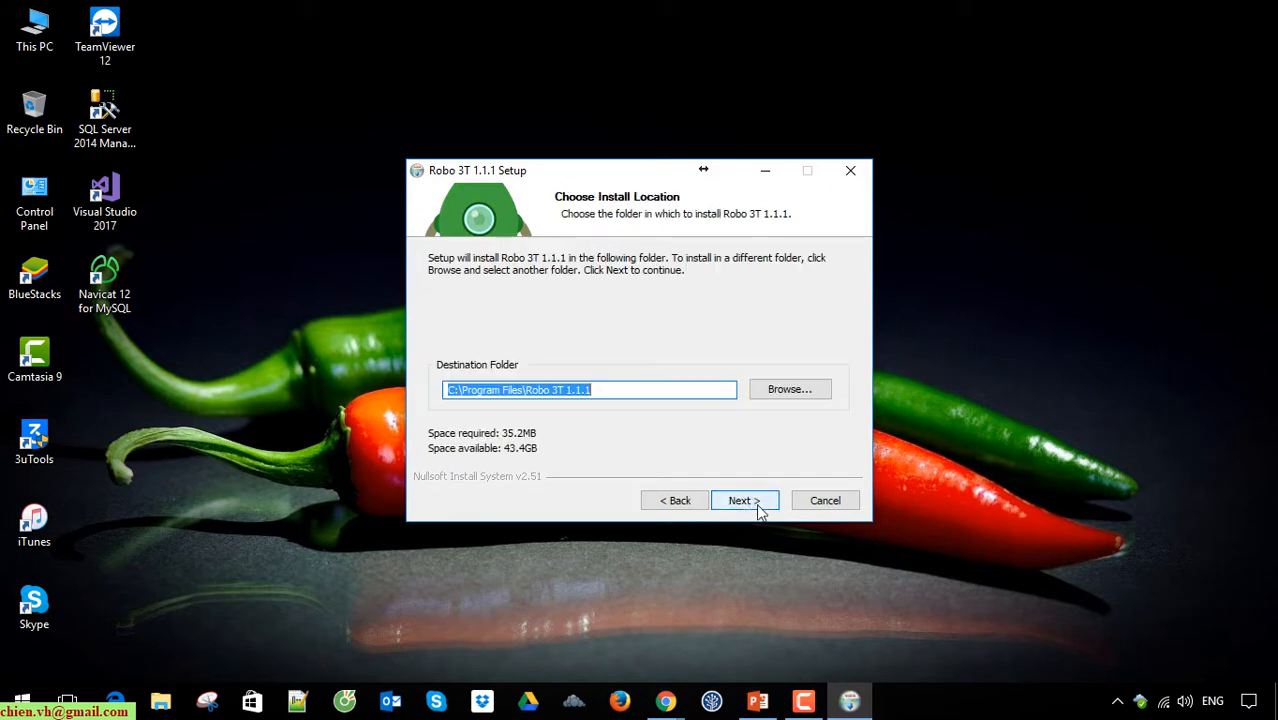
# - Install Robo 3T into C:\Program Files\Robo 3T 1.1.1 with the default Start Menu folder and finish setup with the program set to run
pyautogui.click(628, 397)
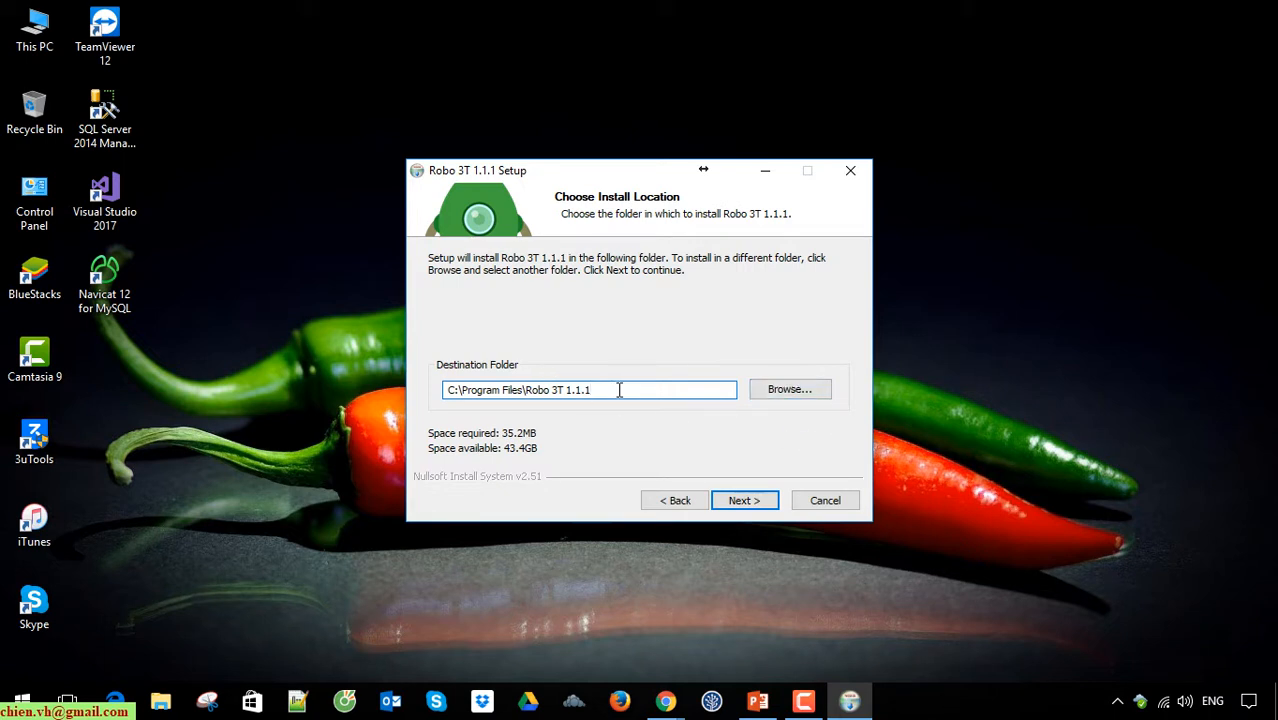
pyautogui.moveTo(648, 390); pyautogui.dragTo(445, 390)
pyautogui.click(744, 505)
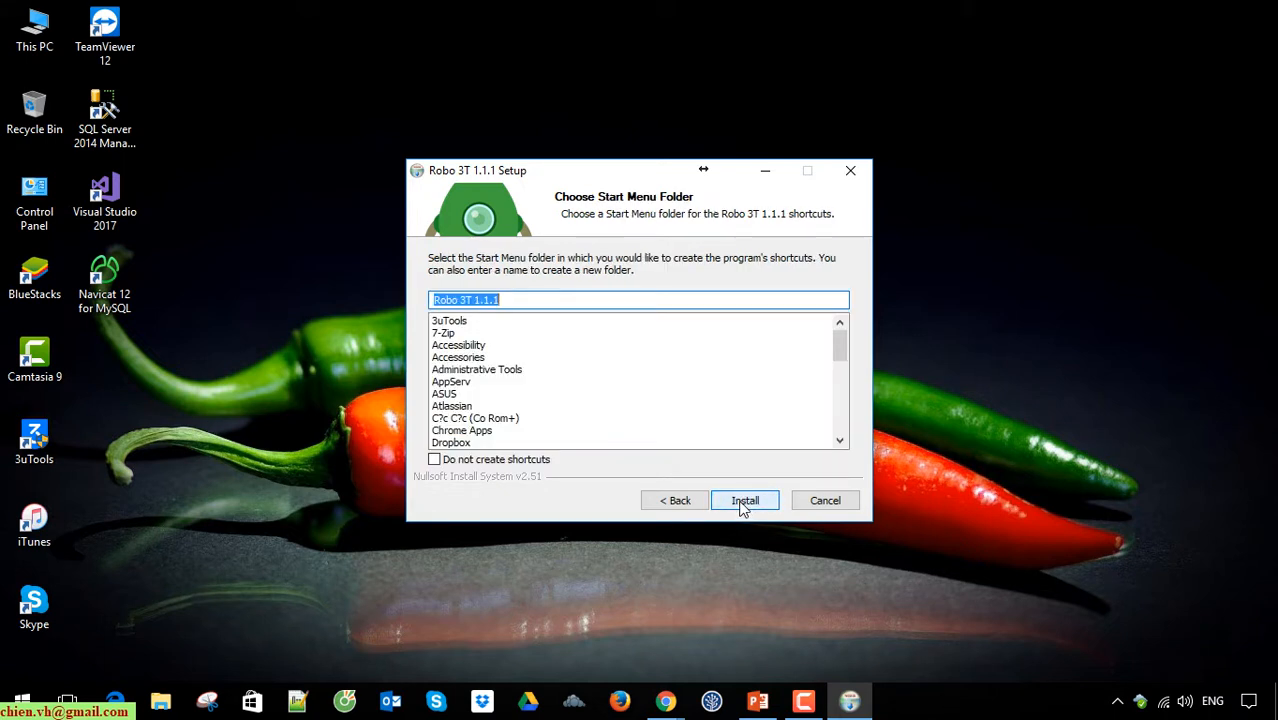
pyautogui.click(745, 502)
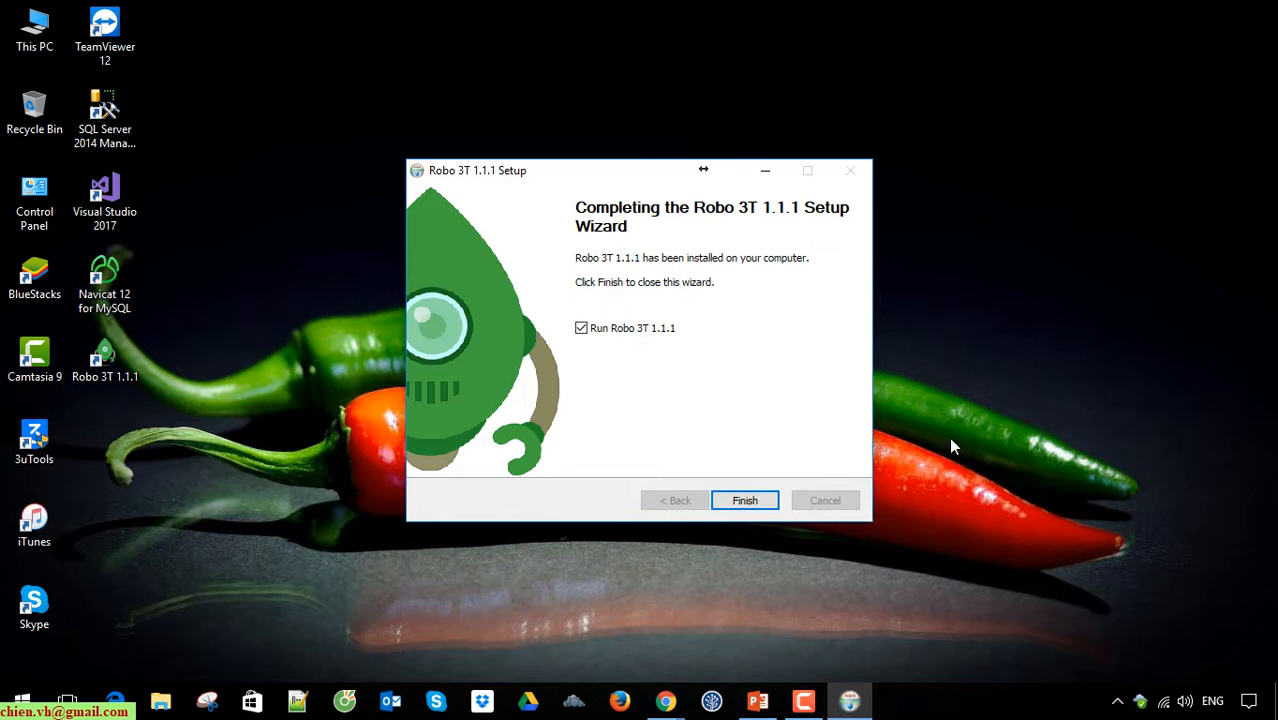
pyautogui.click(745, 502)
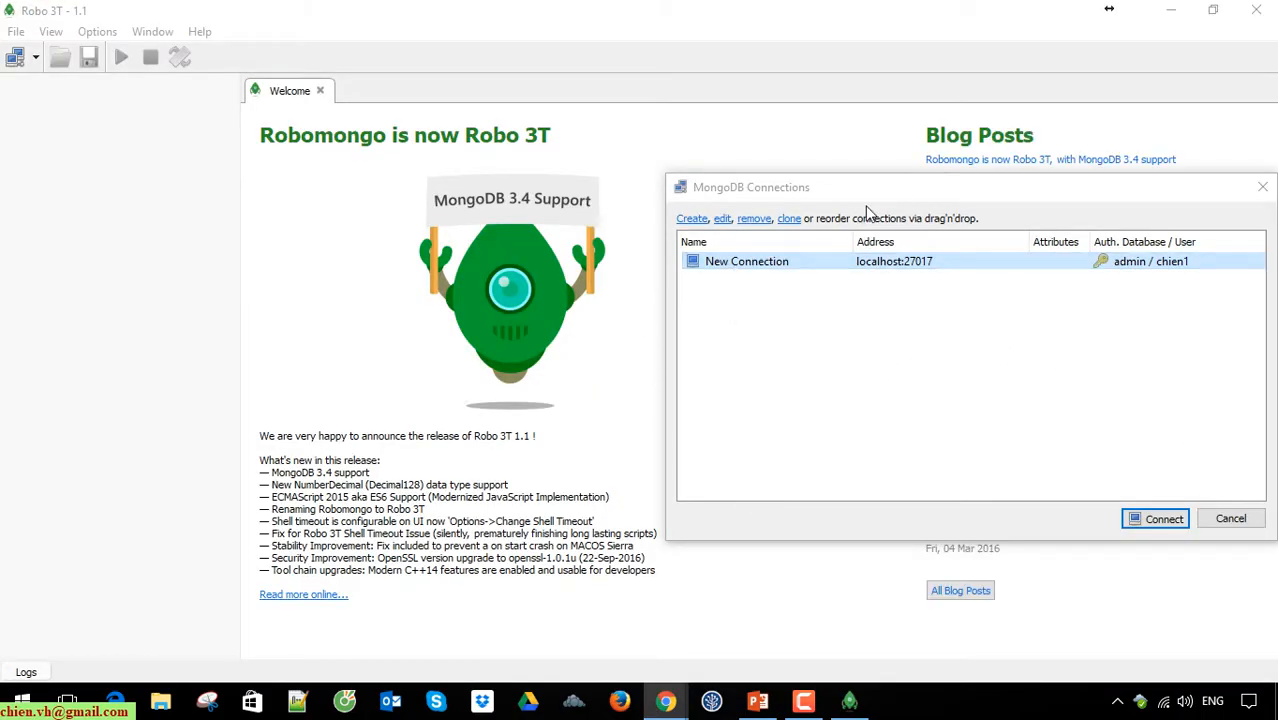
# - Delete the existing "New Connection" entry from the MongoDB connections list
pyautogui.moveTo(930, 187); pyautogui.dragTo(640, 167)
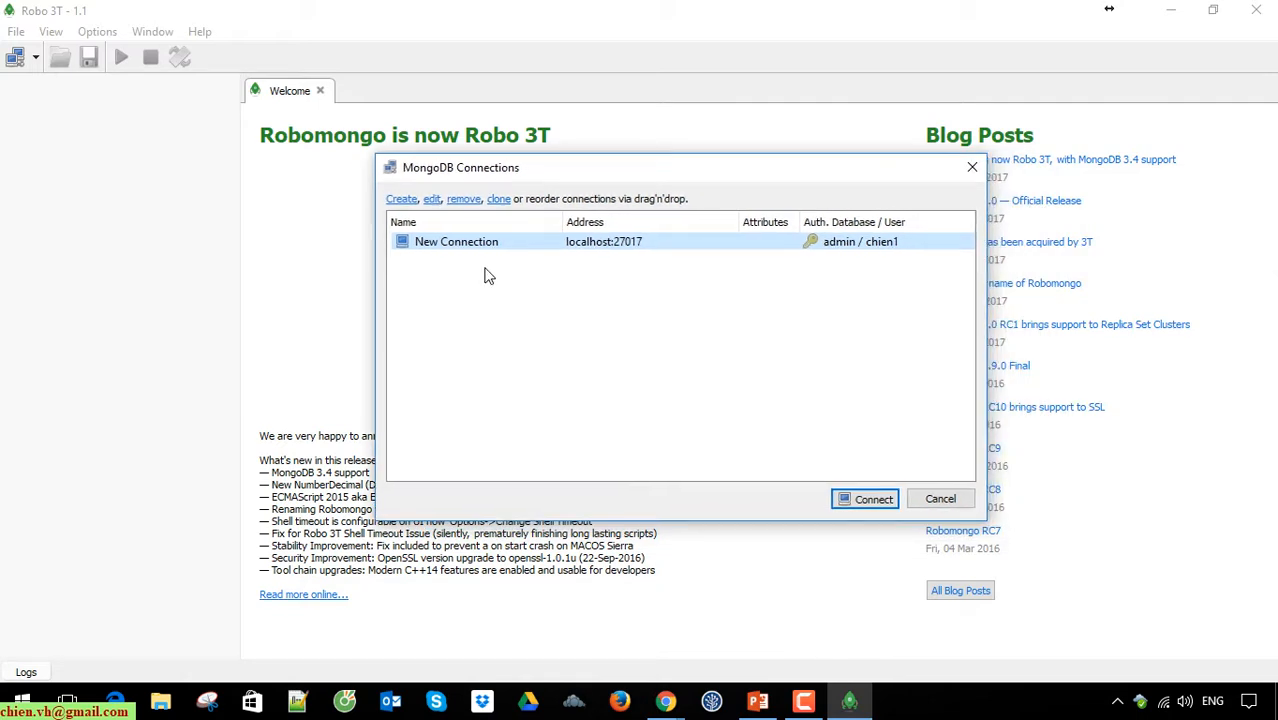
pyautogui.click(463, 199)
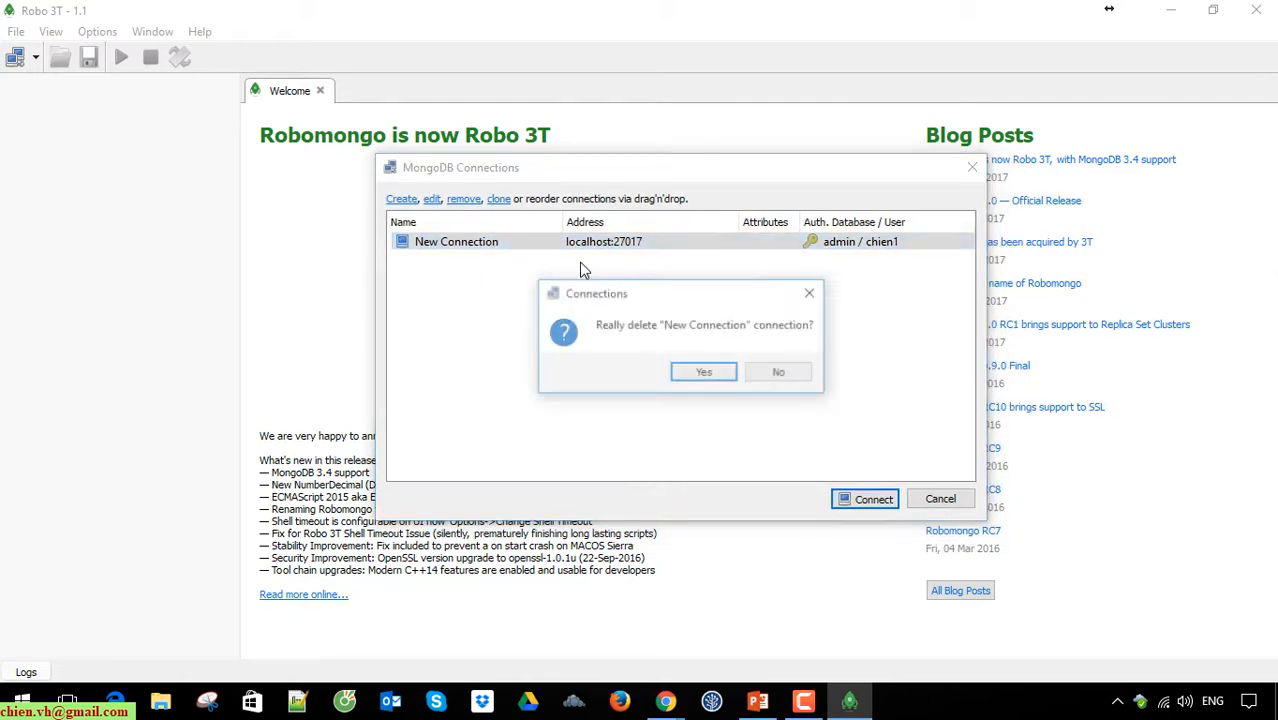
pyautogui.click(705, 373)
pyautogui.moveTo(636, 170); pyautogui.dragTo(662, 227)
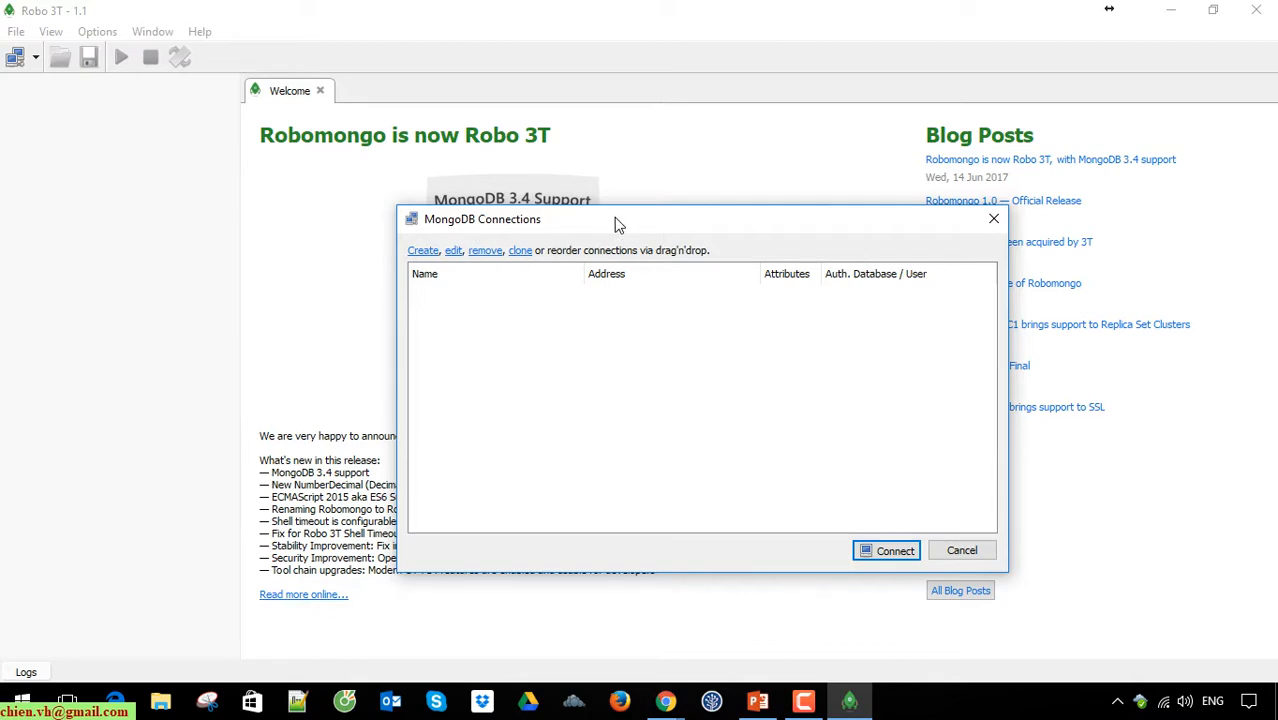
pyautogui.moveTo(616, 223); pyautogui.dragTo(569, 226)
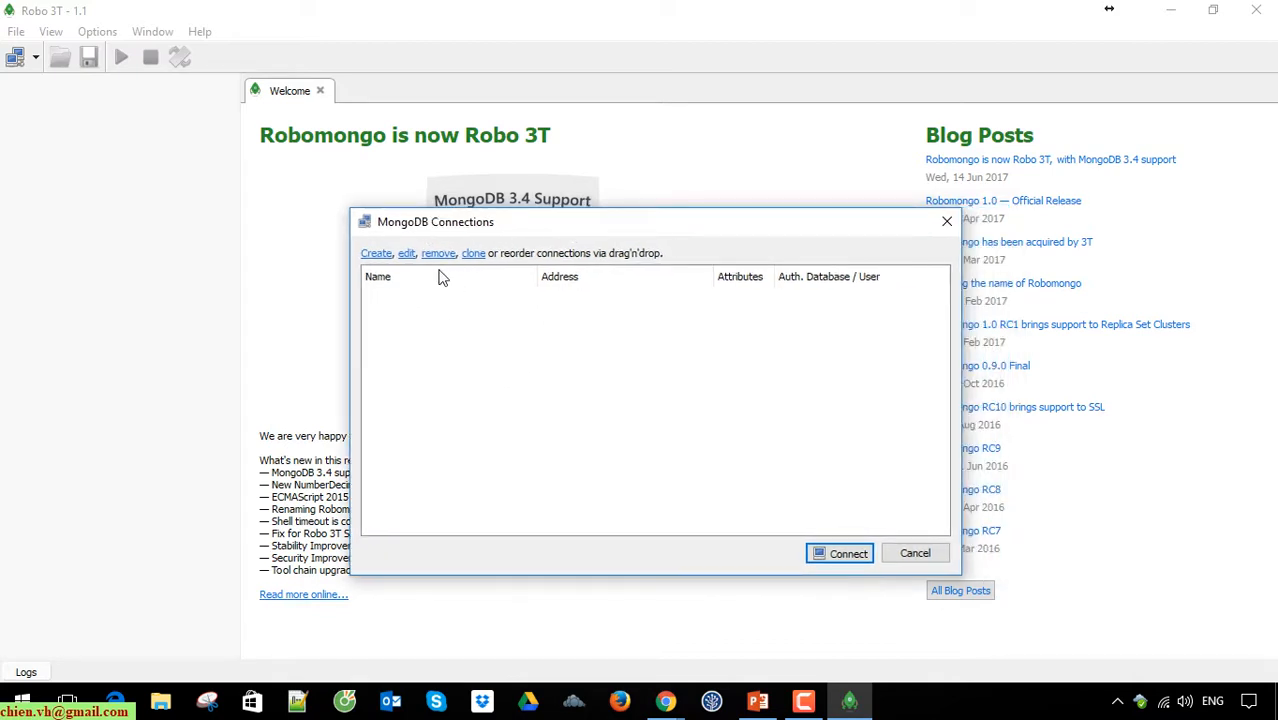
# - Create a MongoDB connection and replace the word "New" in its name with the owner's first name
pyautogui.click(377, 258)
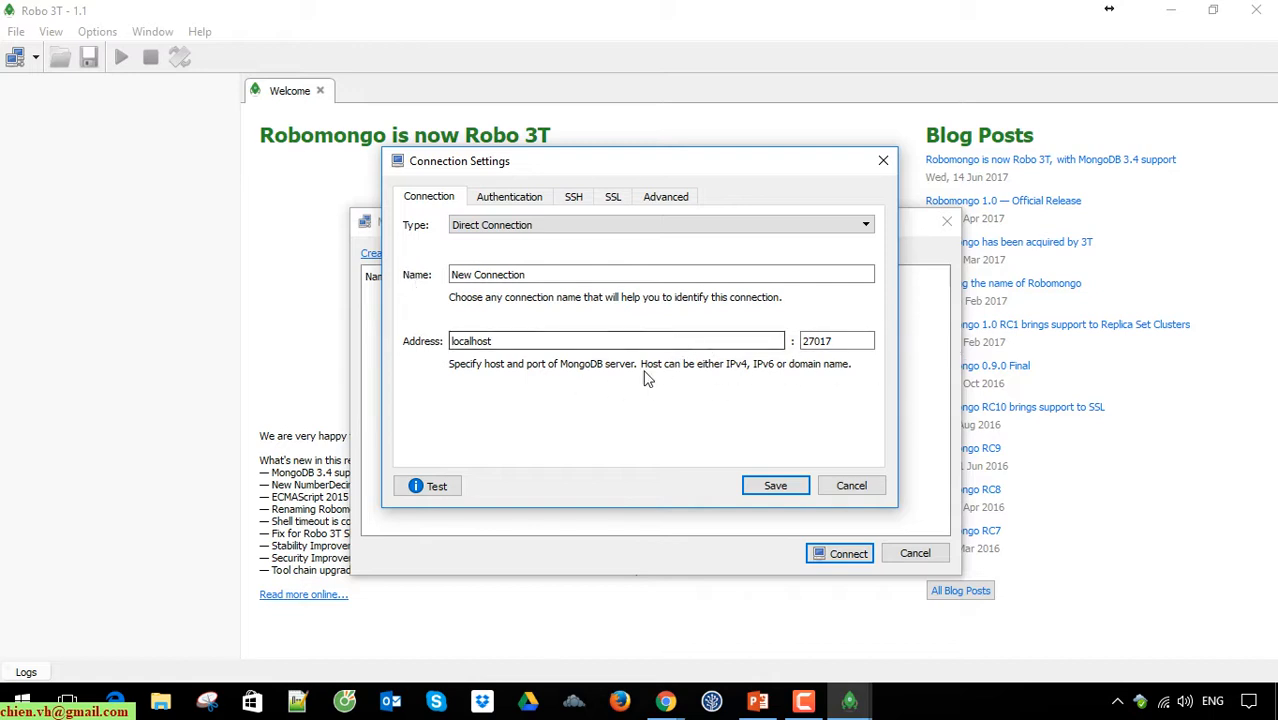
pyautogui.click(542, 275)
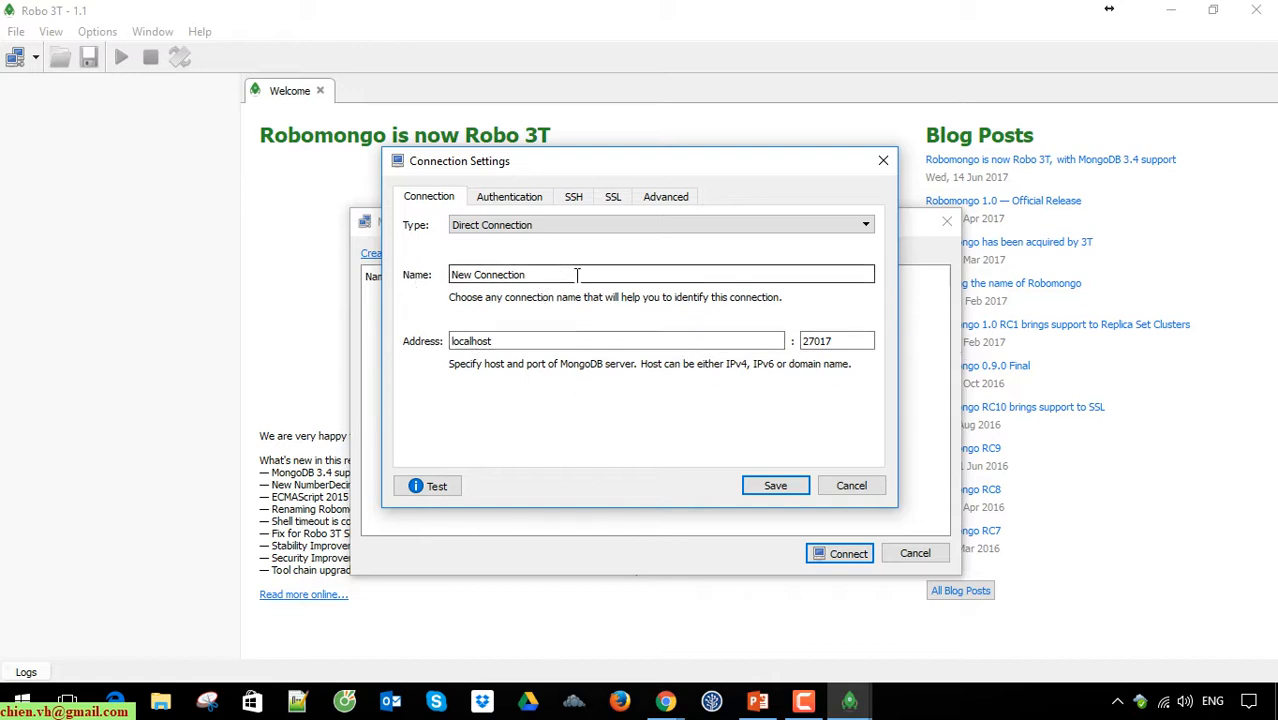
pyautogui.moveTo(576, 275); pyautogui.dragTo(370, 268)
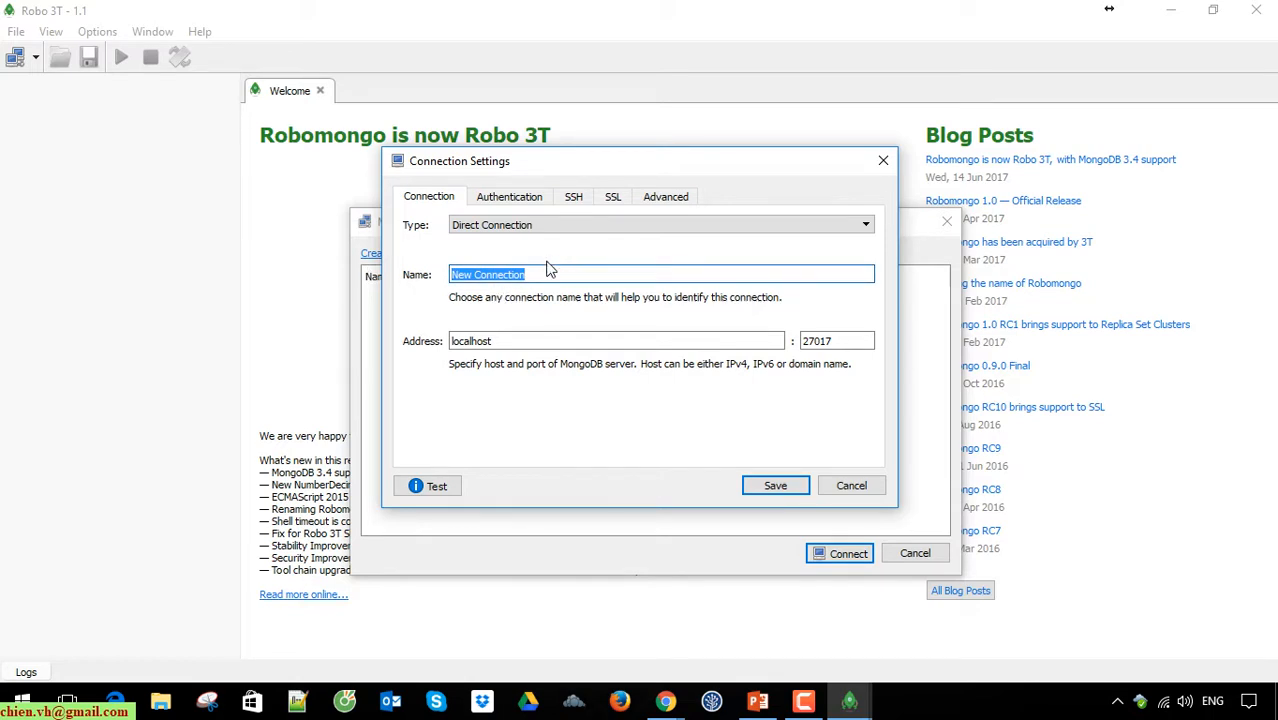
pyautogui.moveTo(572, 276); pyautogui.dragTo(404, 281)
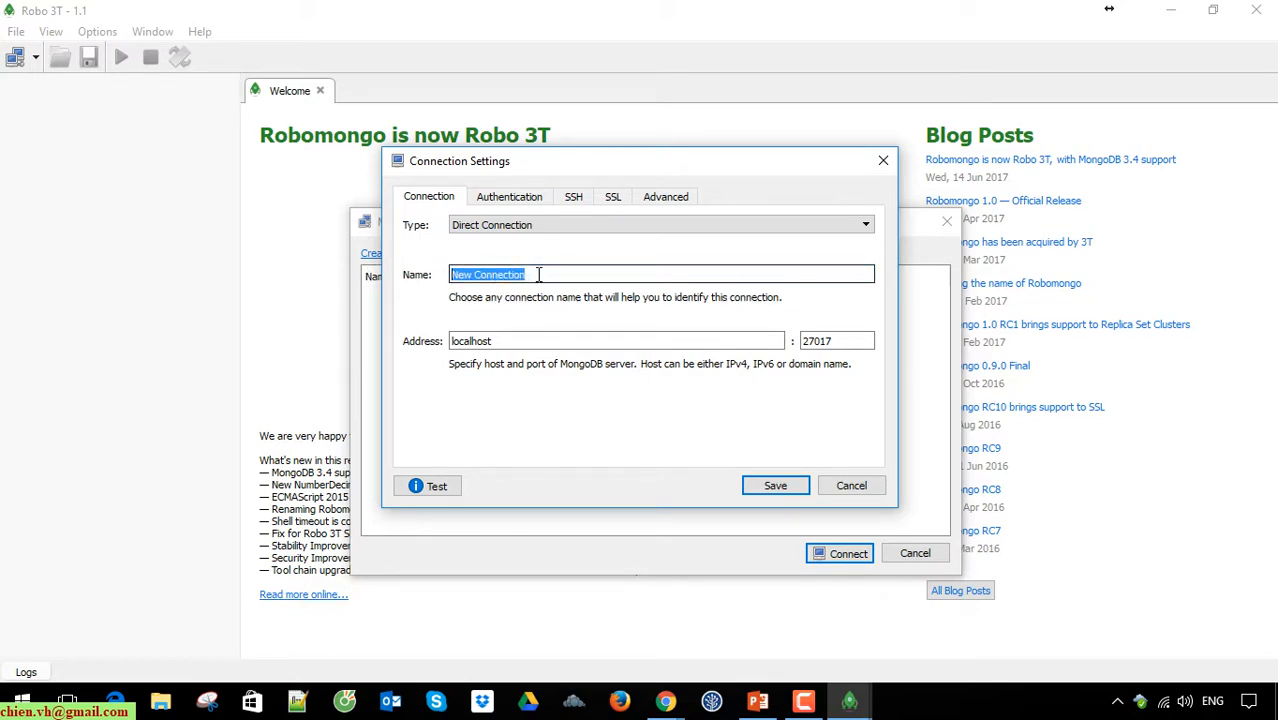
pyautogui.press('Home')
pyautogui.write('Chien')
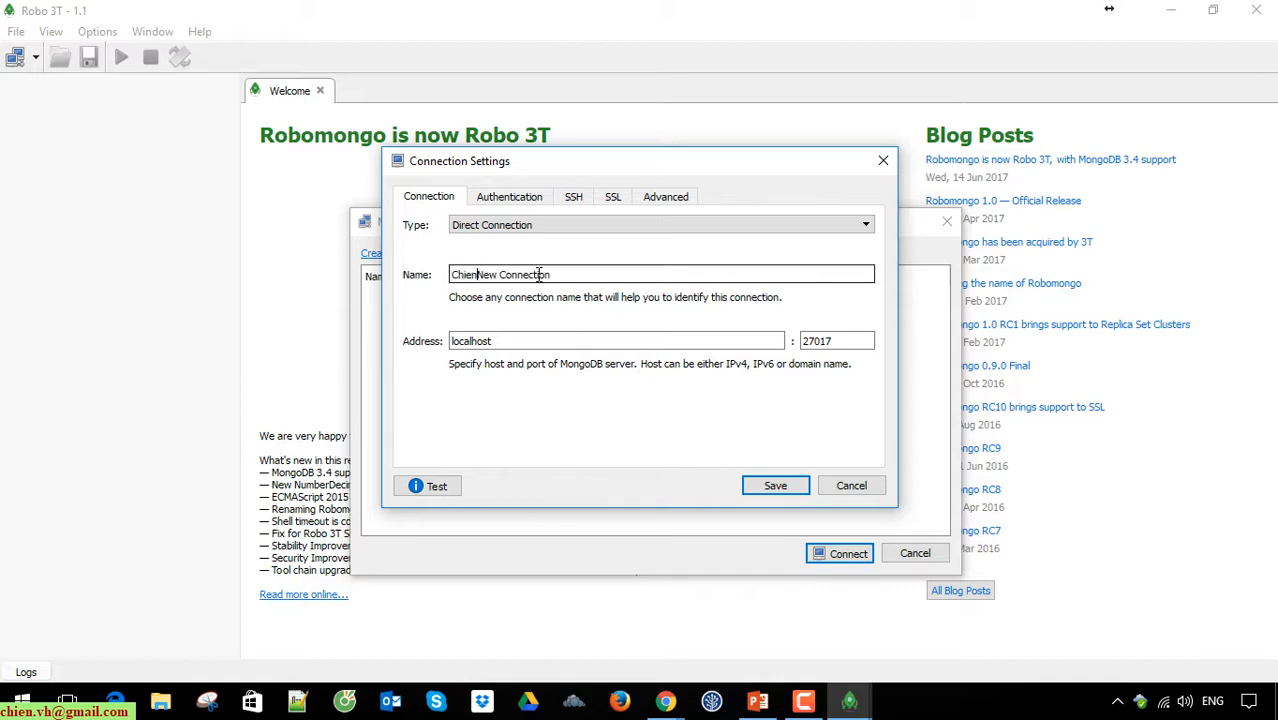
pyautogui.press('Delete')
pyautogui.press('Delete')
pyautogui.press('Delete')
pyautogui.press('Delete')
pyautogui.press('Tab')
# - Check the localhost address and port 27017, test the connection, and dismiss the diagnostic result
pyautogui.click(531, 342)
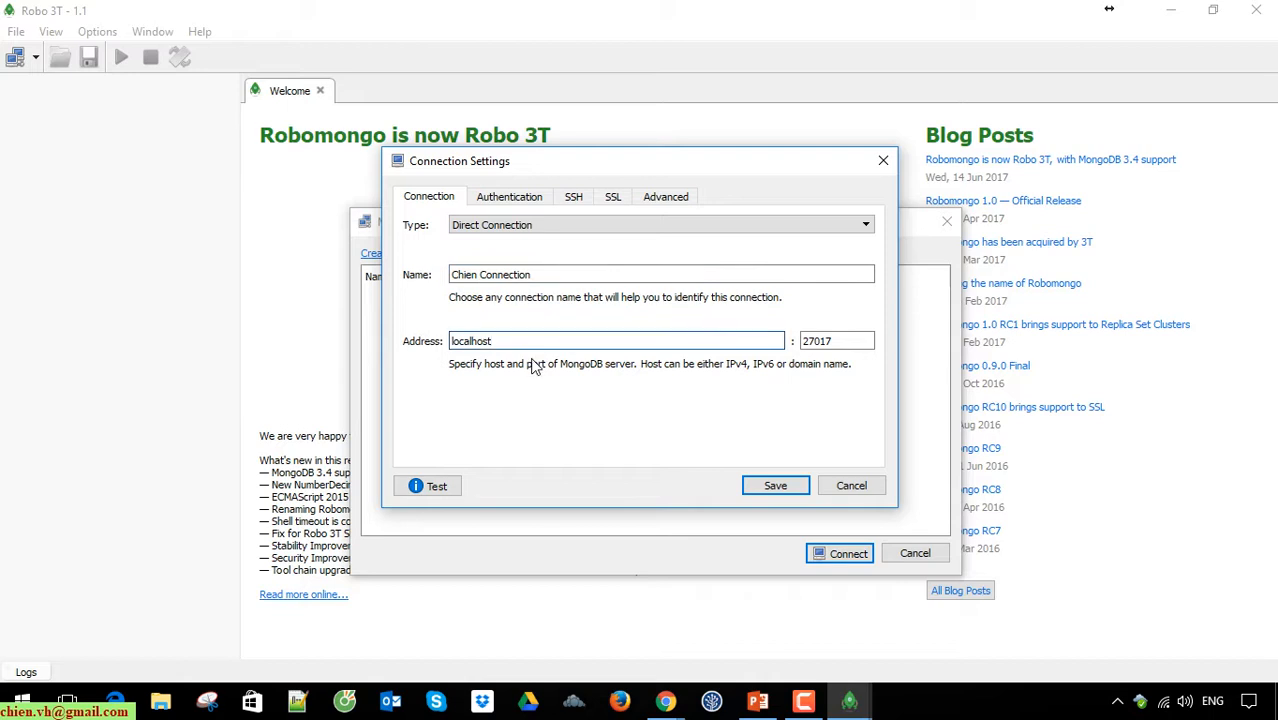
pyautogui.moveTo(839, 342); pyautogui.dragTo(388, 321)
pyautogui.moveTo(846, 341); pyautogui.dragTo(736, 338)
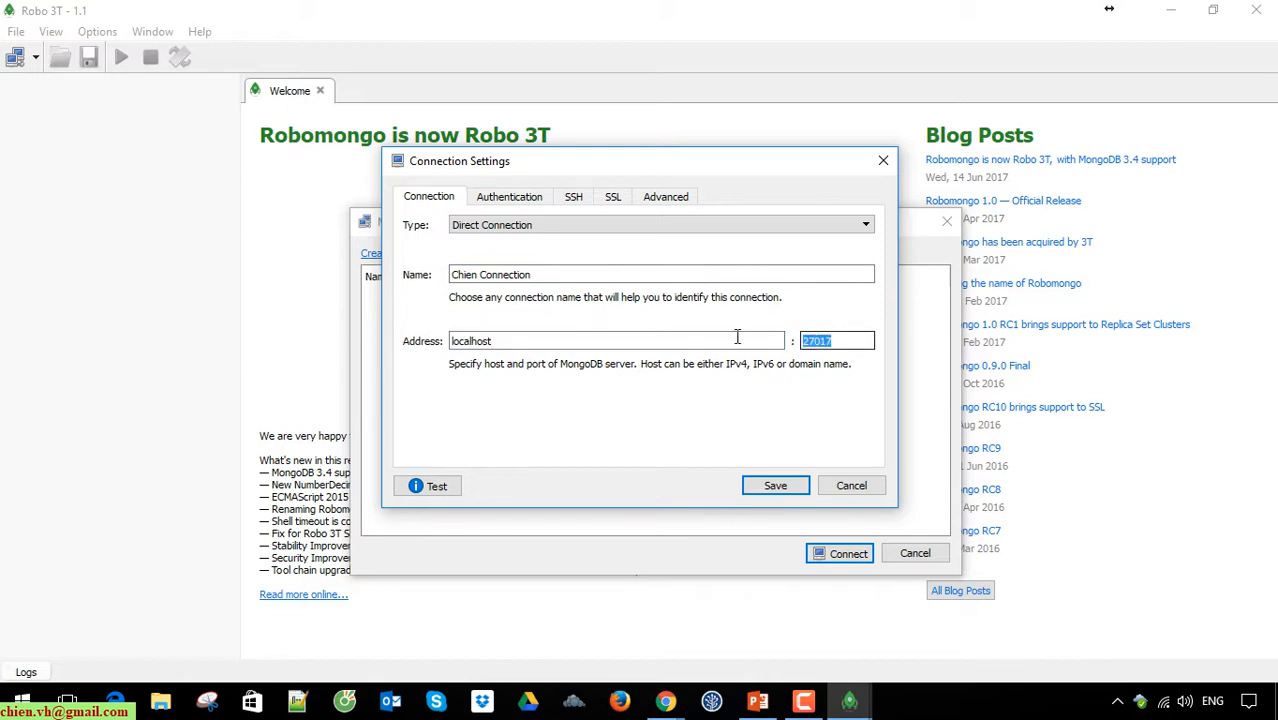
pyautogui.click(709, 345)
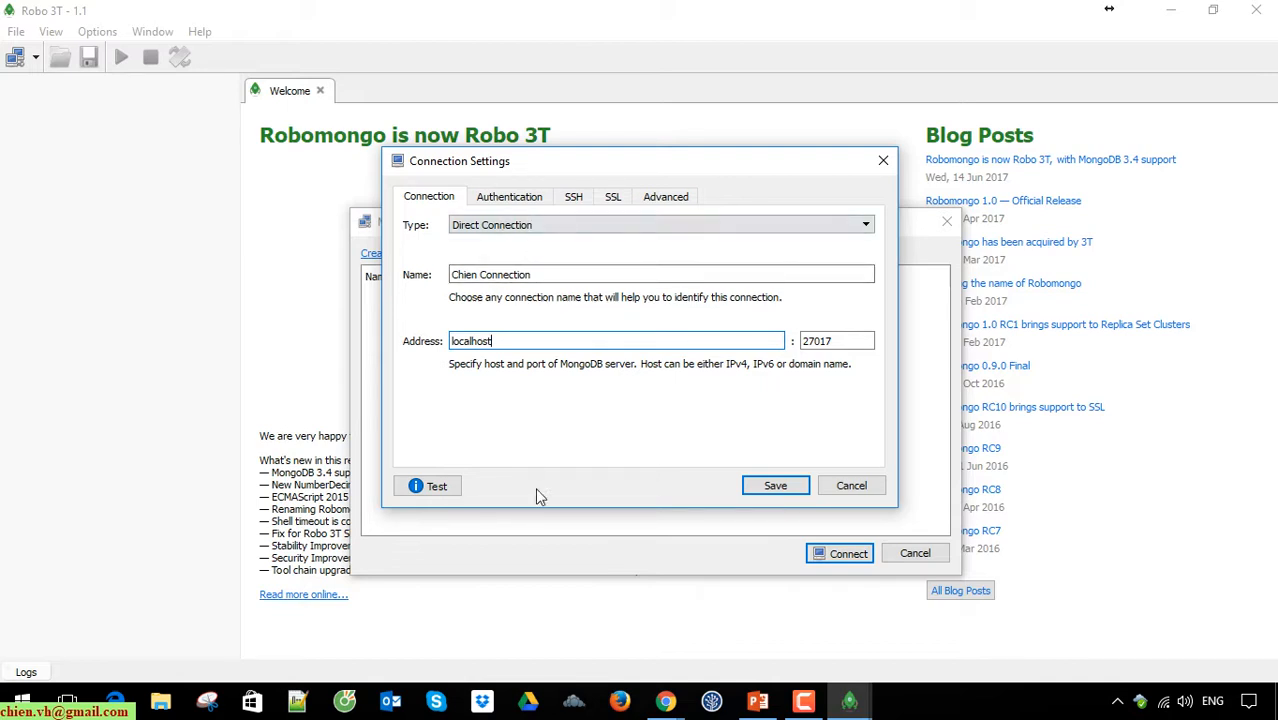
pyautogui.click(436, 486)
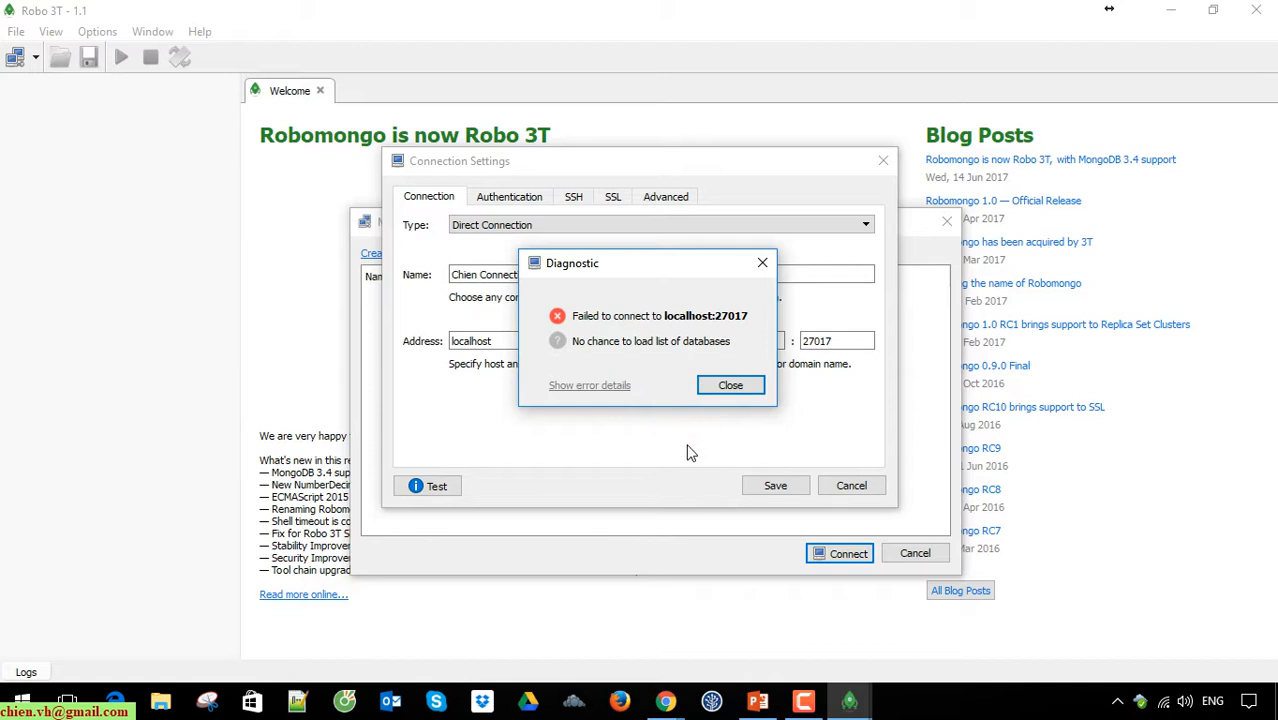
pyautogui.moveTo(638, 277); pyautogui.dragTo(661, 299)
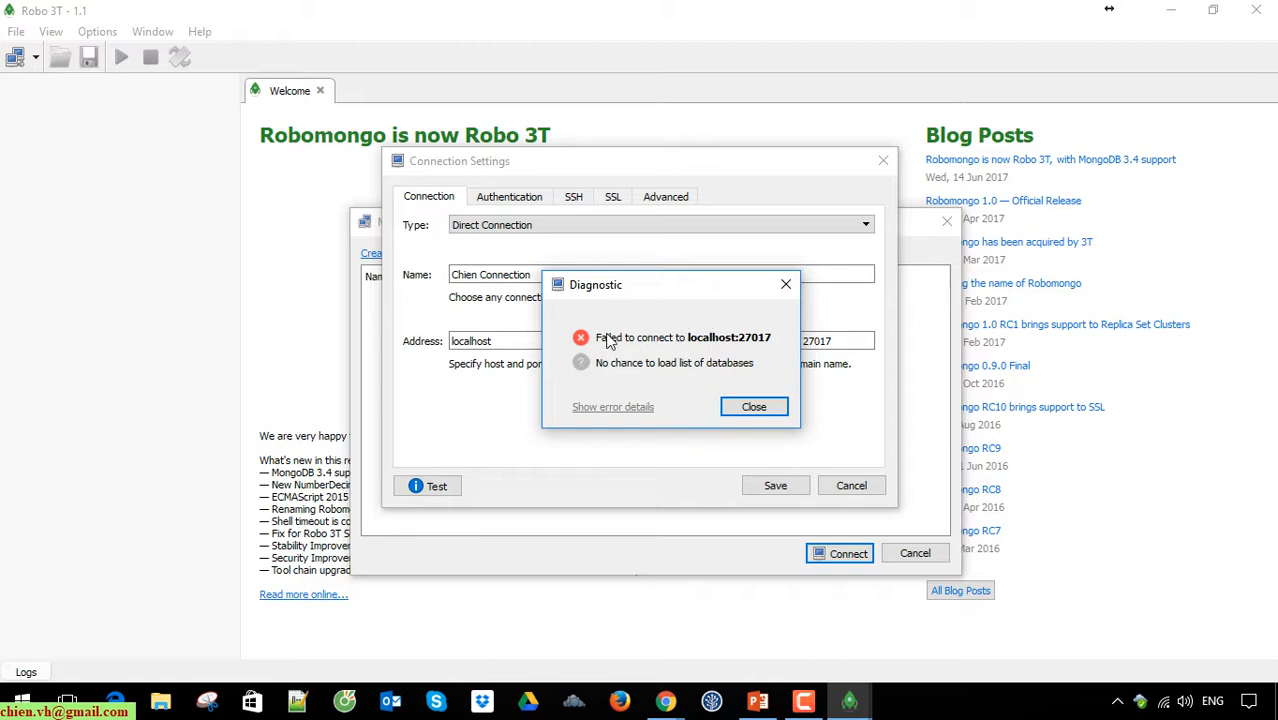
pyautogui.click(758, 410)
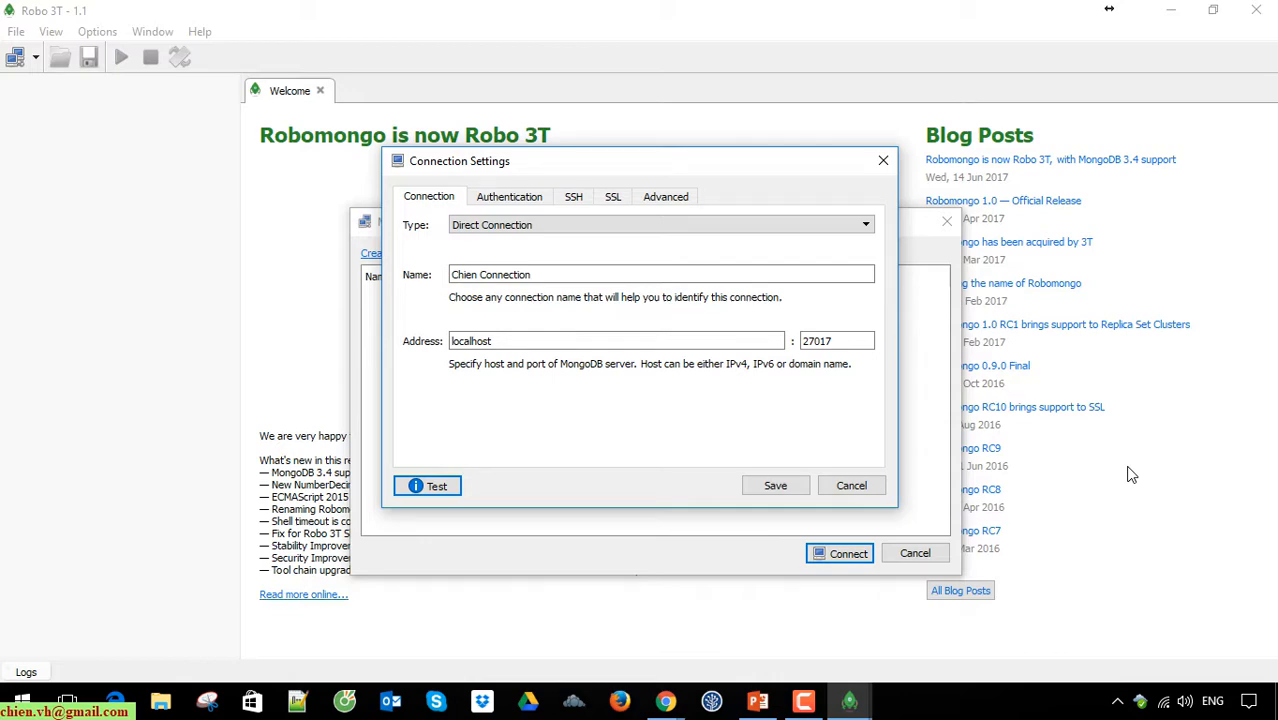
# - Search Windows for the Command Prompt and open it
pyautogui.press('super')
pyautogui.write('pro')
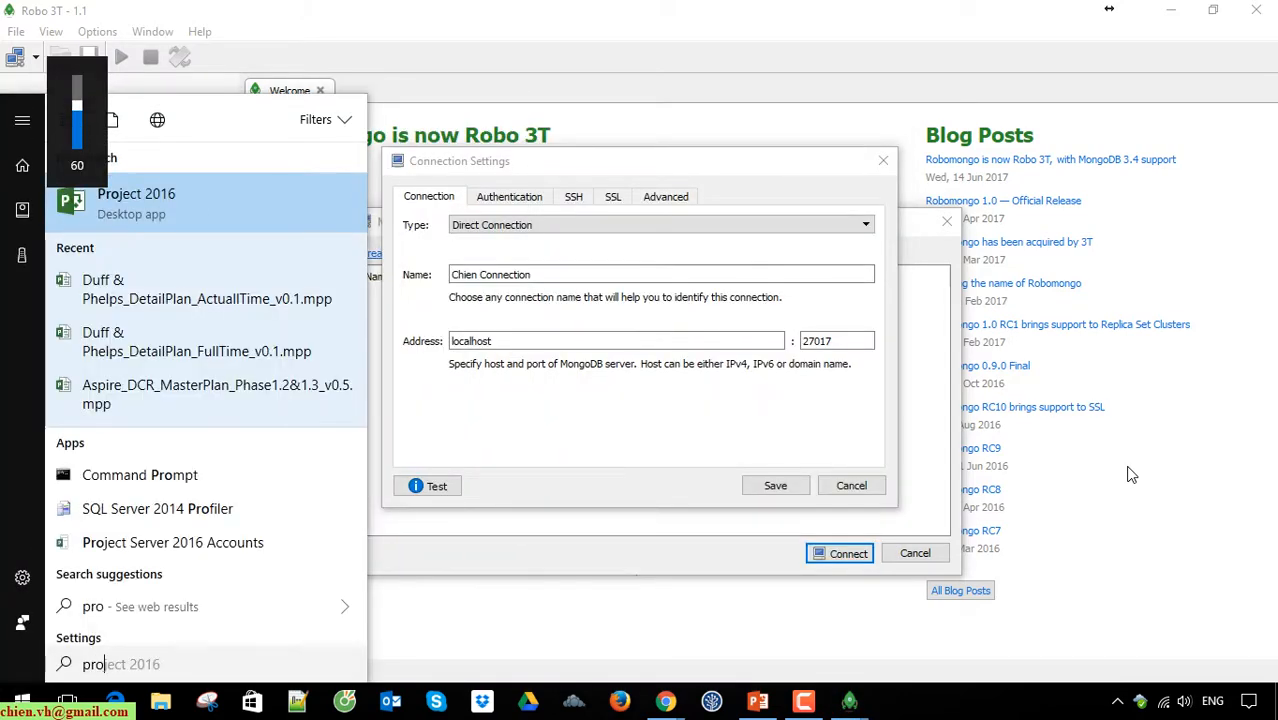
pyautogui.write('m')
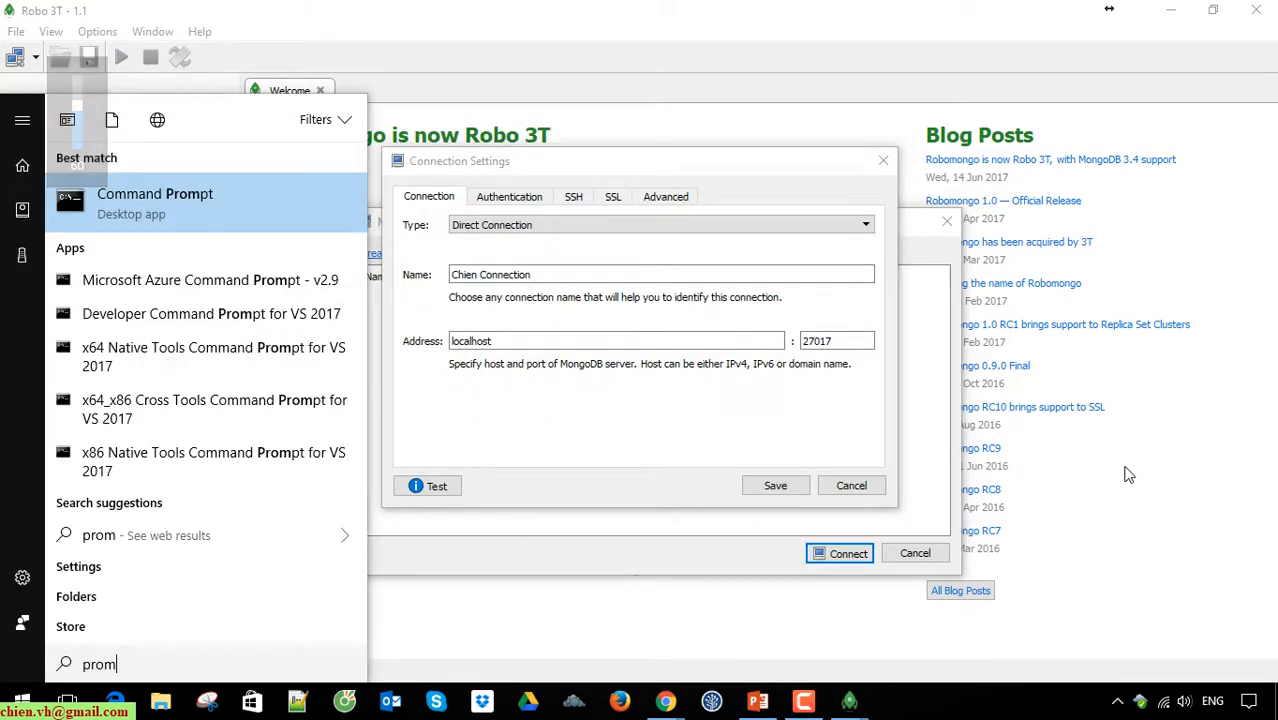
pyautogui.click(124, 213)
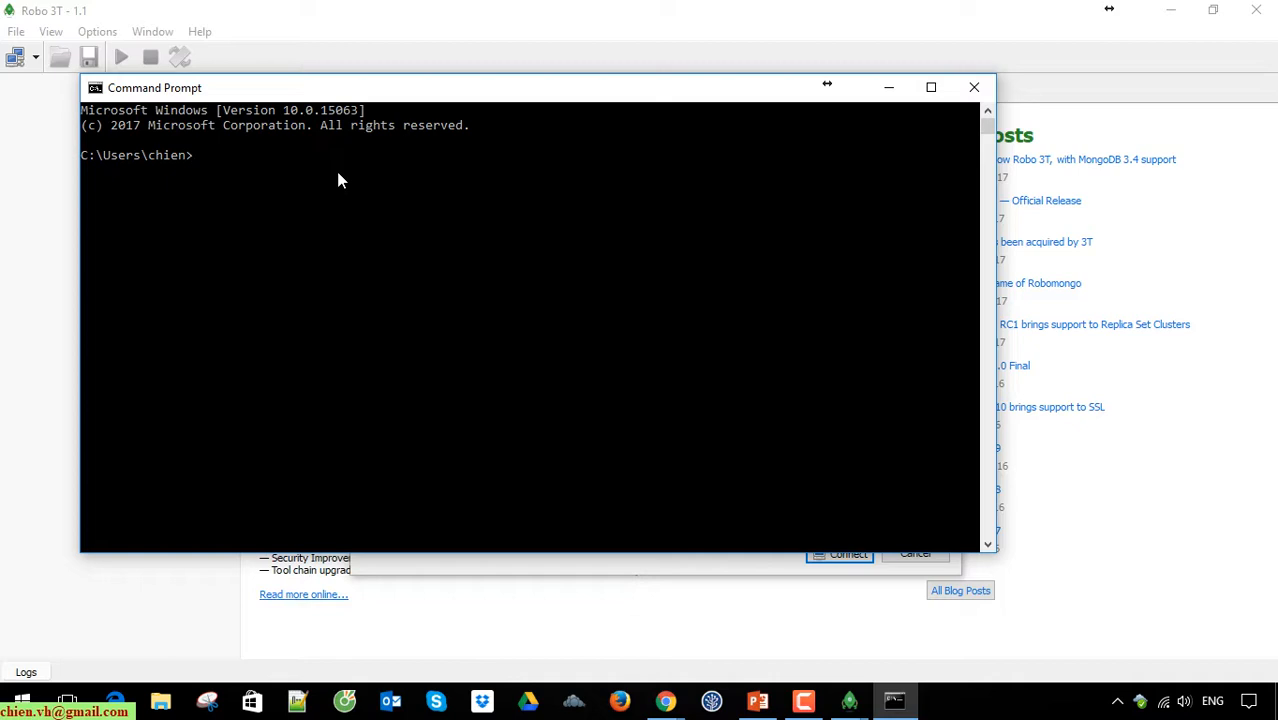
# - Start the MongoDB server from the command line with mongod --dbpath D:\Mongo\data\db
pyautogui.write('mongod --dbpat')
pyautogui.write('h D:\\Mongo\\mon')
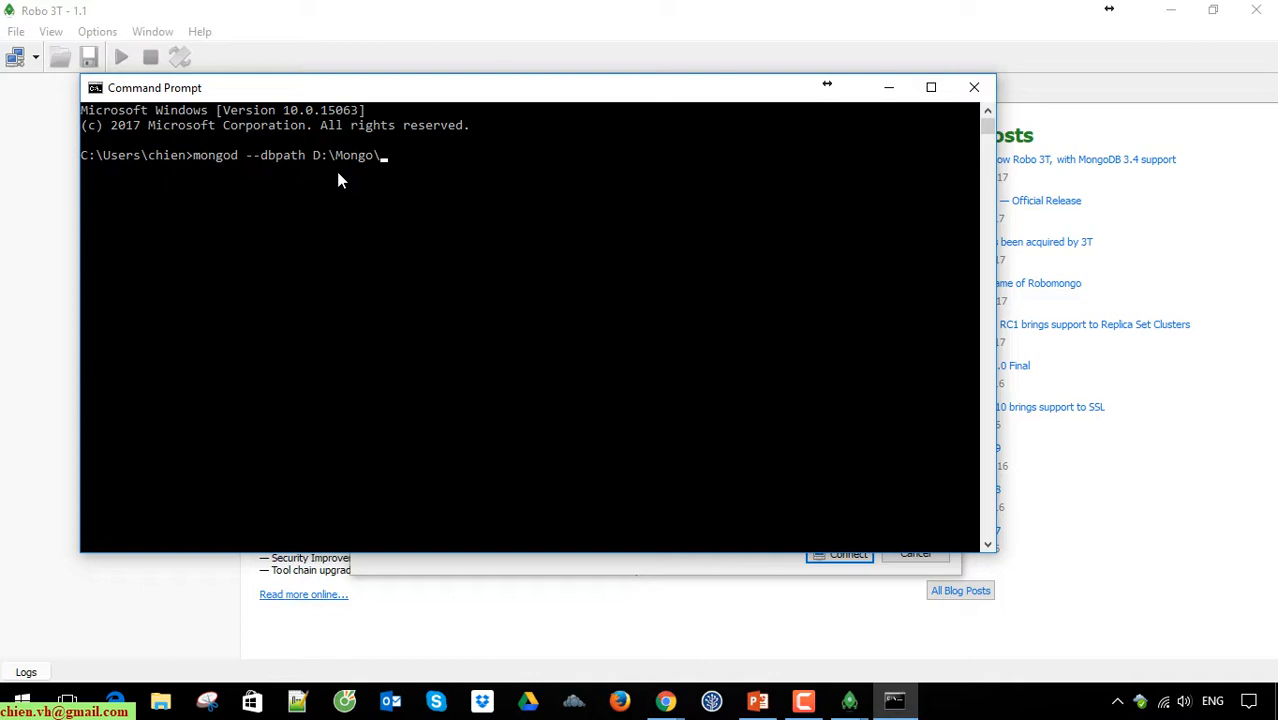
pyautogui.press('Tab')
pyautogui.write('data\\d')
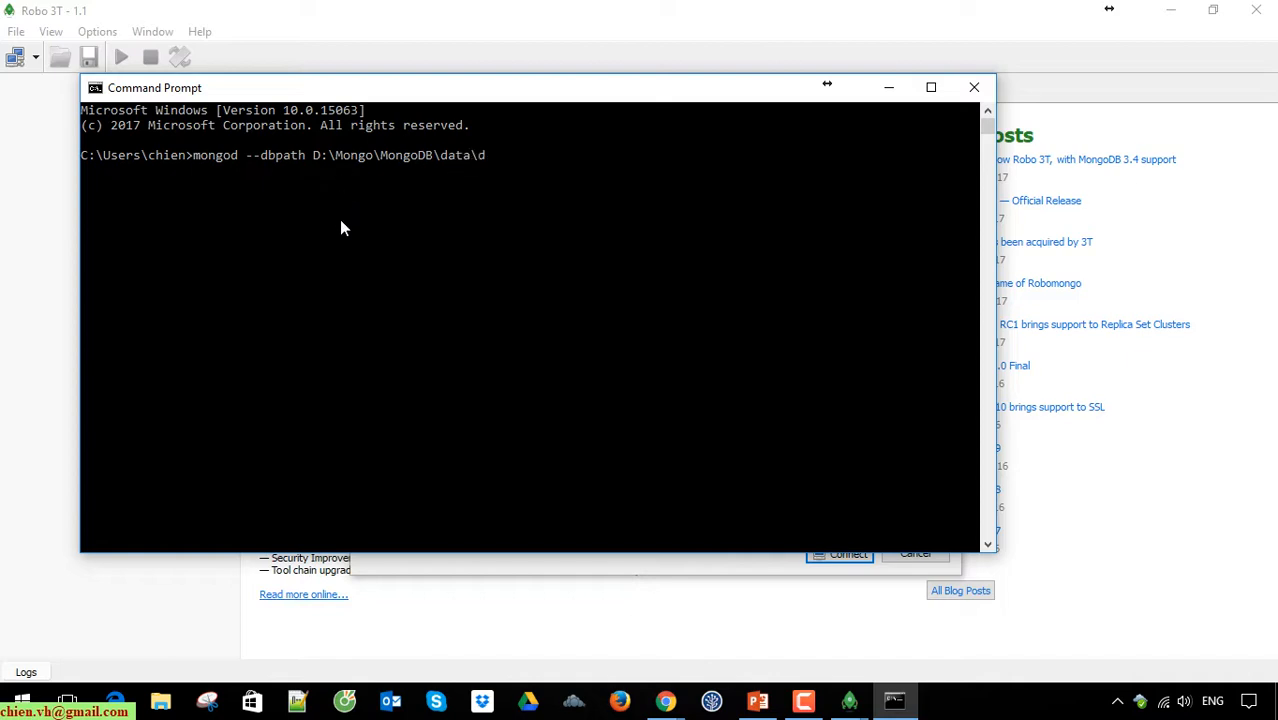
pyautogui.press('BackSpace')
pyautogui.press('BackSpace')
pyautogui.press('BackSpace')
pyautogui.press('BackSpace')
pyautogui.press('BackSpace')
pyautogui.press('BackSpace')
pyautogui.press('BackSpace')
pyautogui.press('BackSpace')
pyautogui.press('BackSpace')
pyautogui.press('BackSpace')
pyautogui.press('BackSpace')
pyautogui.press('BackSpace')
pyautogui.press('BackSpace')
pyautogui.press('BackSpace')
pyautogui.write('data')
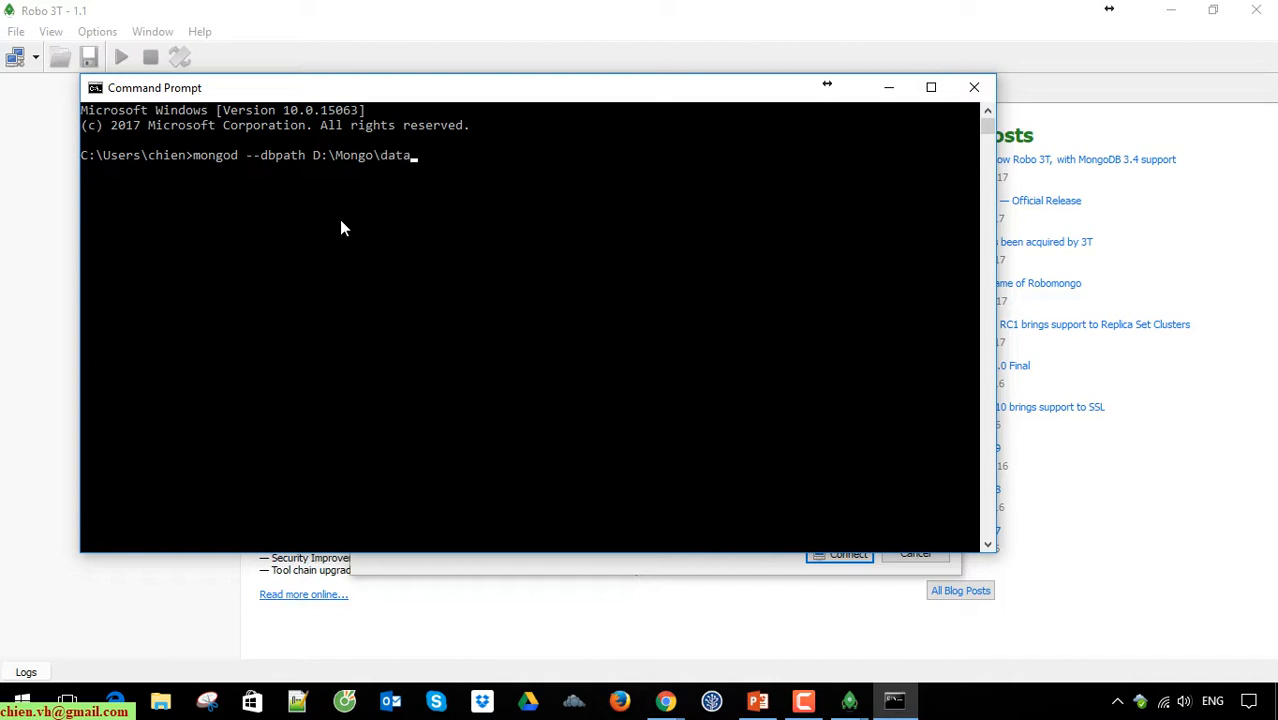
pyautogui.write('\\db')
pyautogui.press('Return')
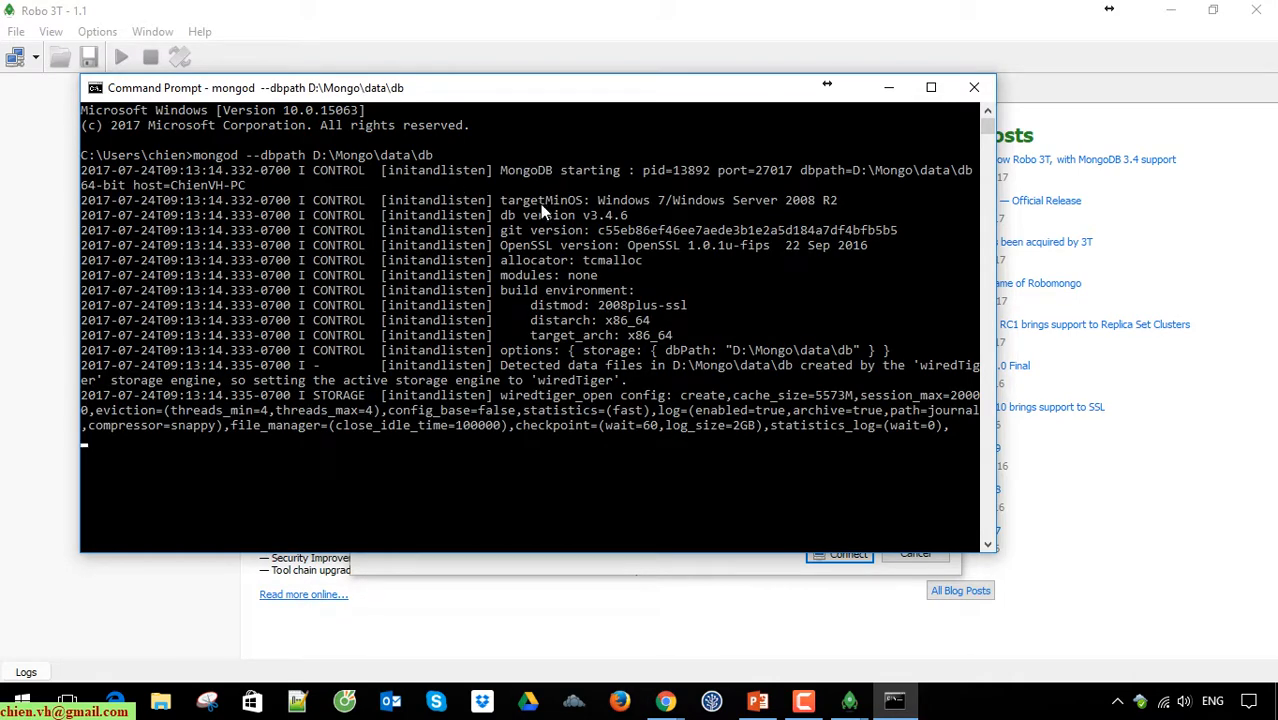
pyautogui.scroll(-2, 515, 310)
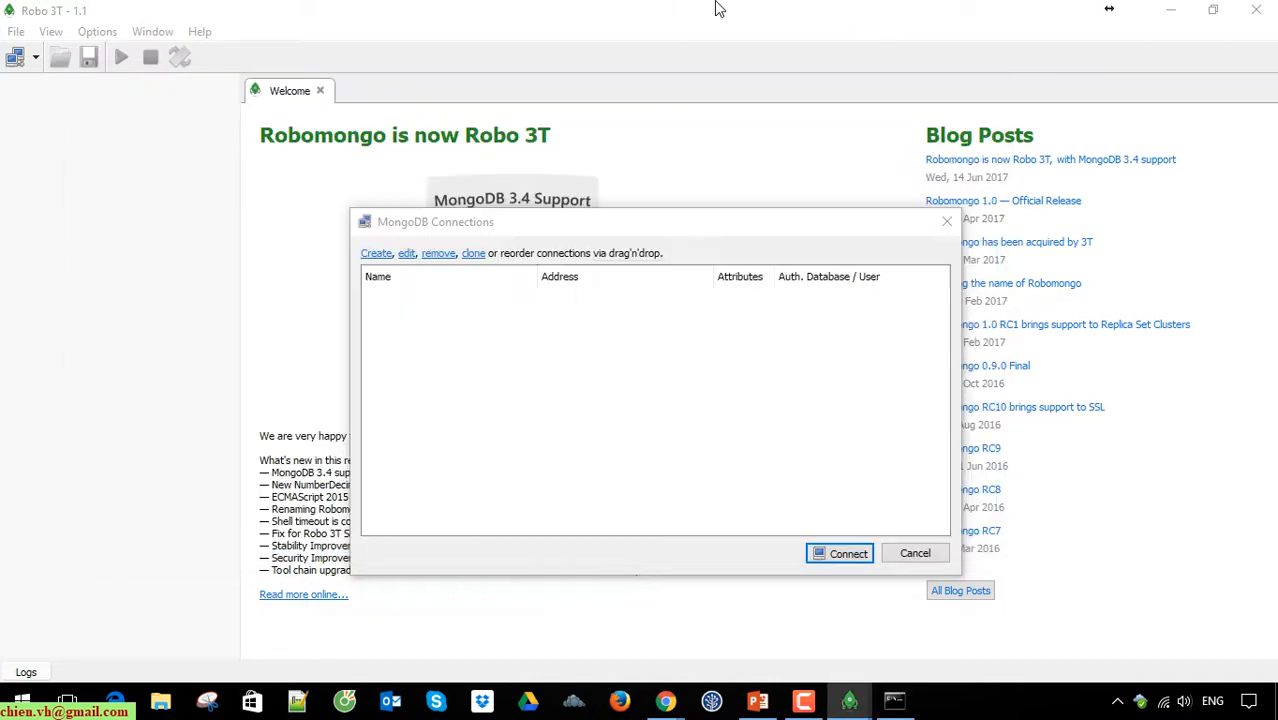
# - Return to Robo 3T's connection settings, test the localhost connection on port 27017, and dismiss the diagnostic result
pyautogui.click(718, 8)
pyautogui.moveTo(849, 700)
pyautogui.click(909, 633)
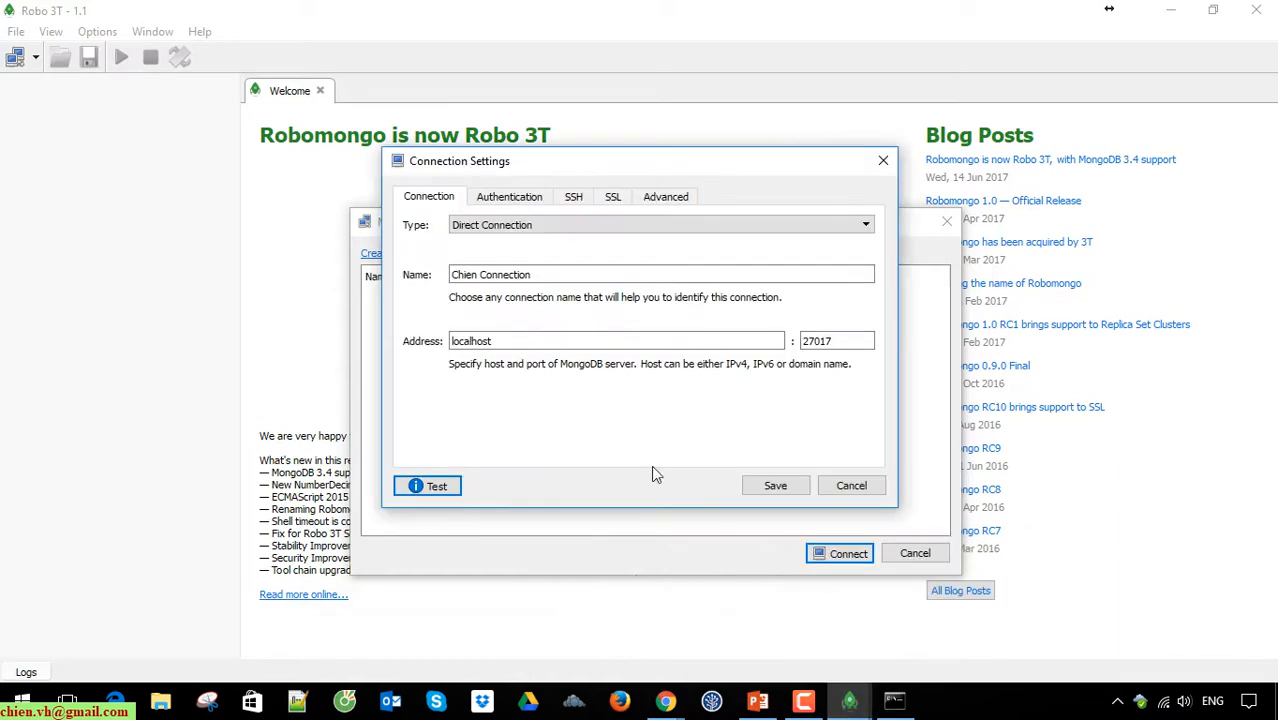
pyautogui.click(437, 487)
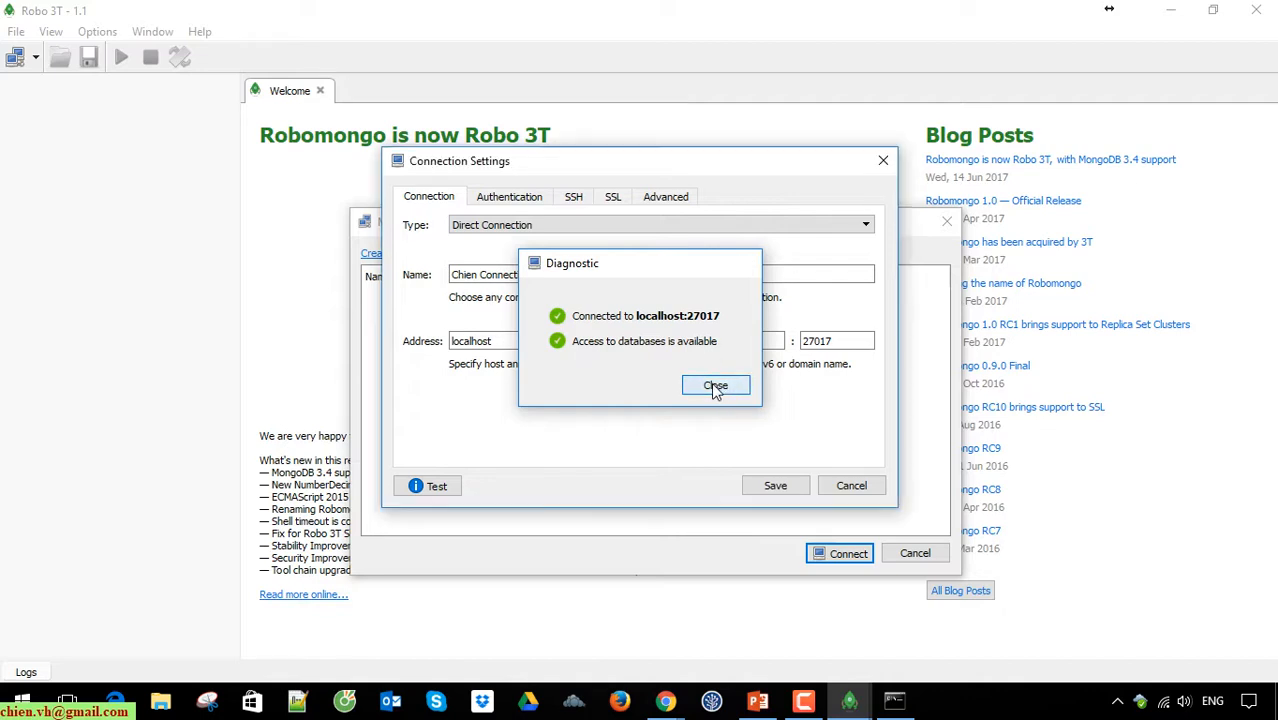
pyautogui.click(715, 387)
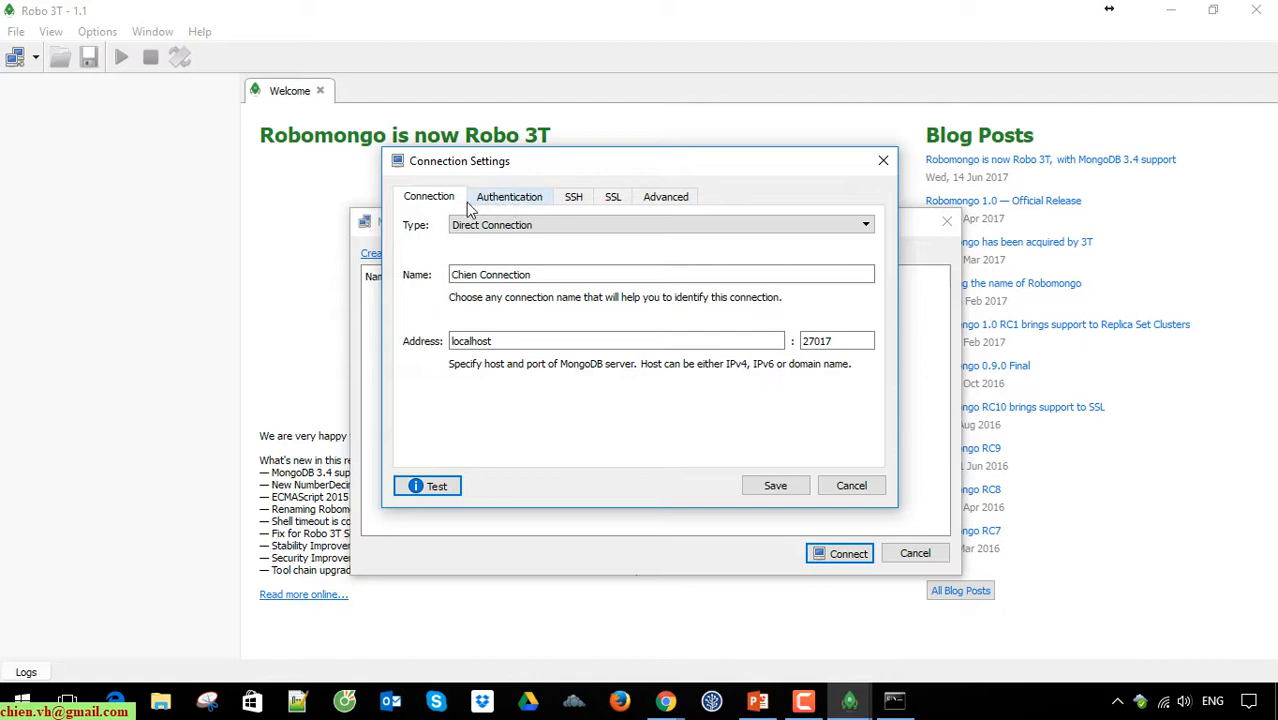
# - Enable authentication for the connection to examine its admin database, user name and password fields, and disable it again
pyautogui.click(522, 204)
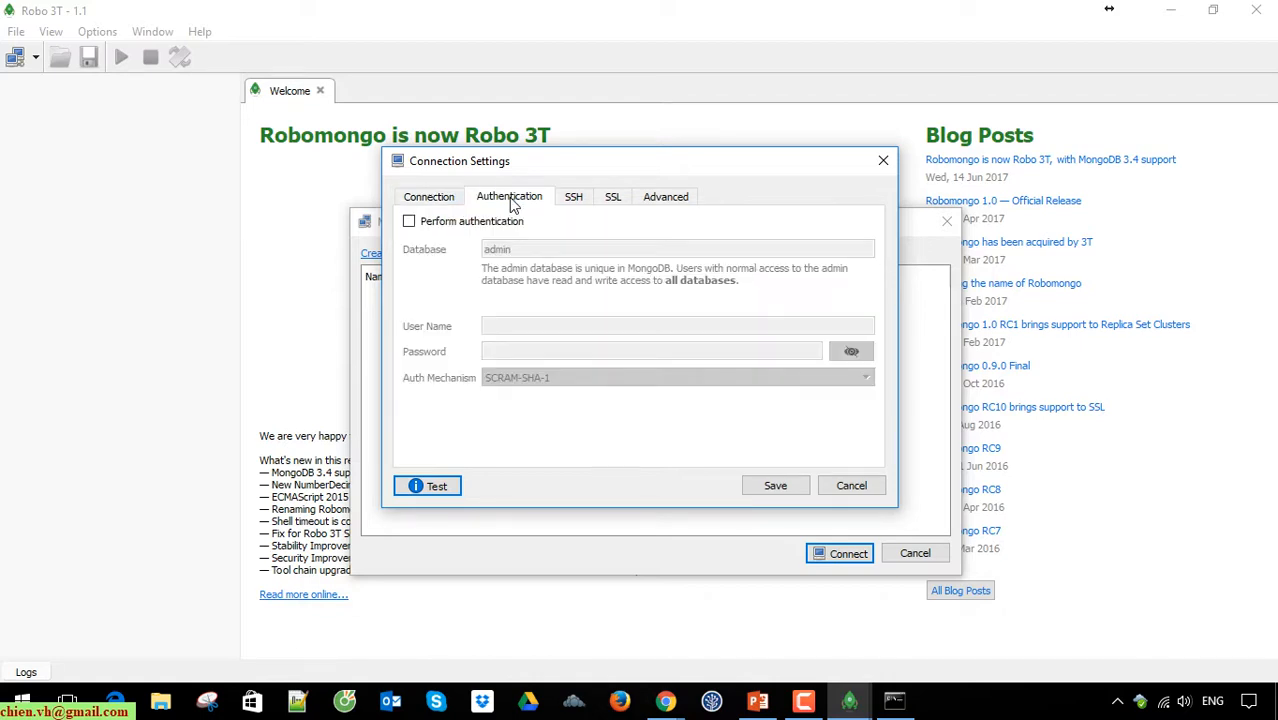
pyautogui.click(460, 228)
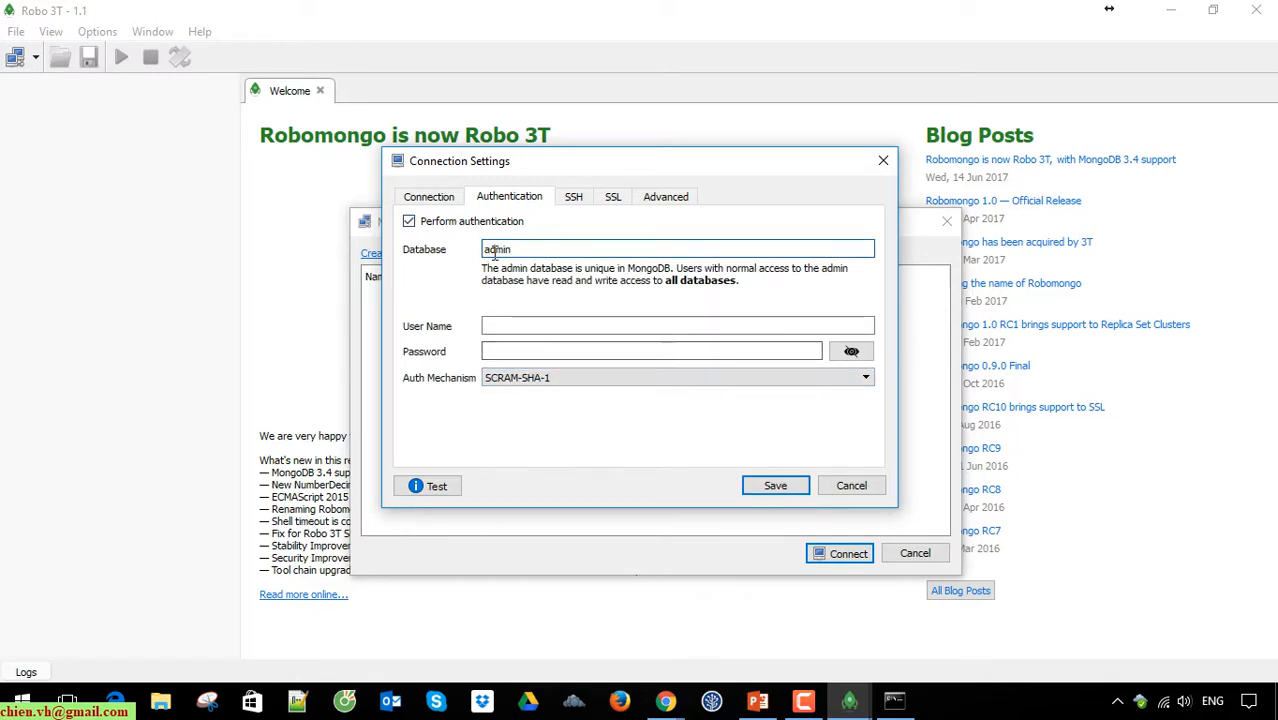
pyautogui.click(545, 325)
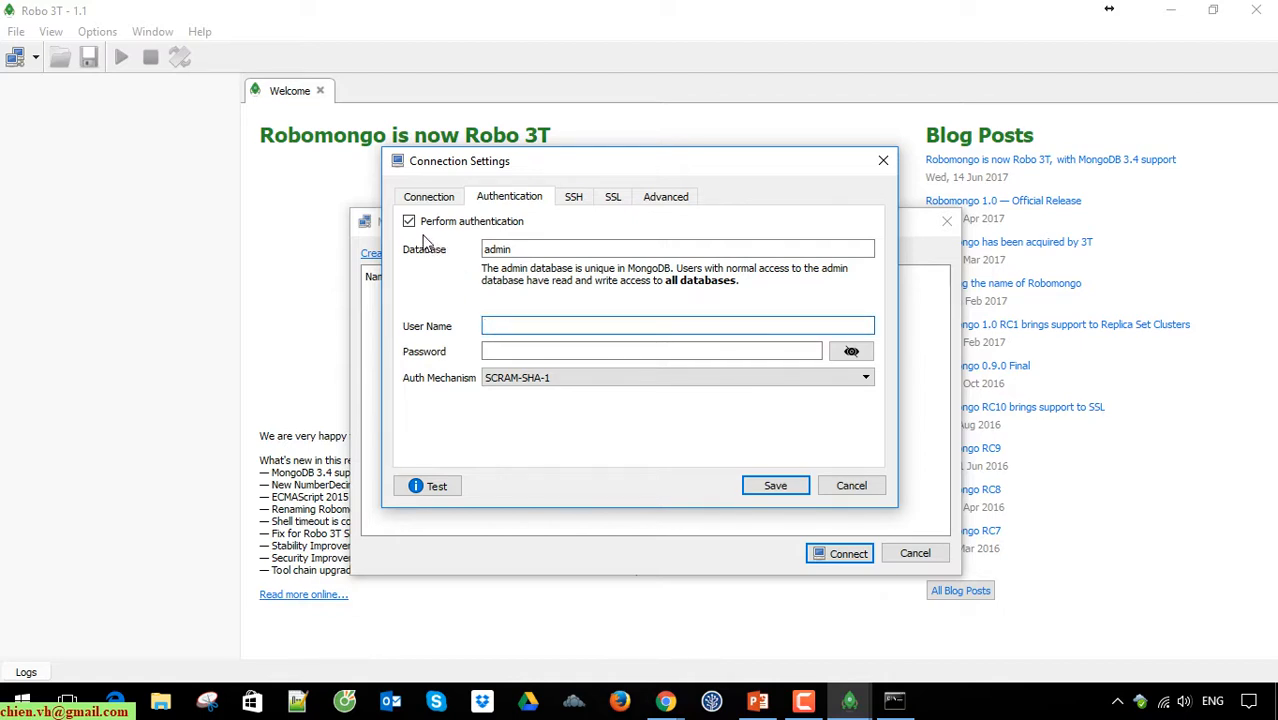
pyautogui.moveTo(585, 250); pyautogui.dragTo(431, 250)
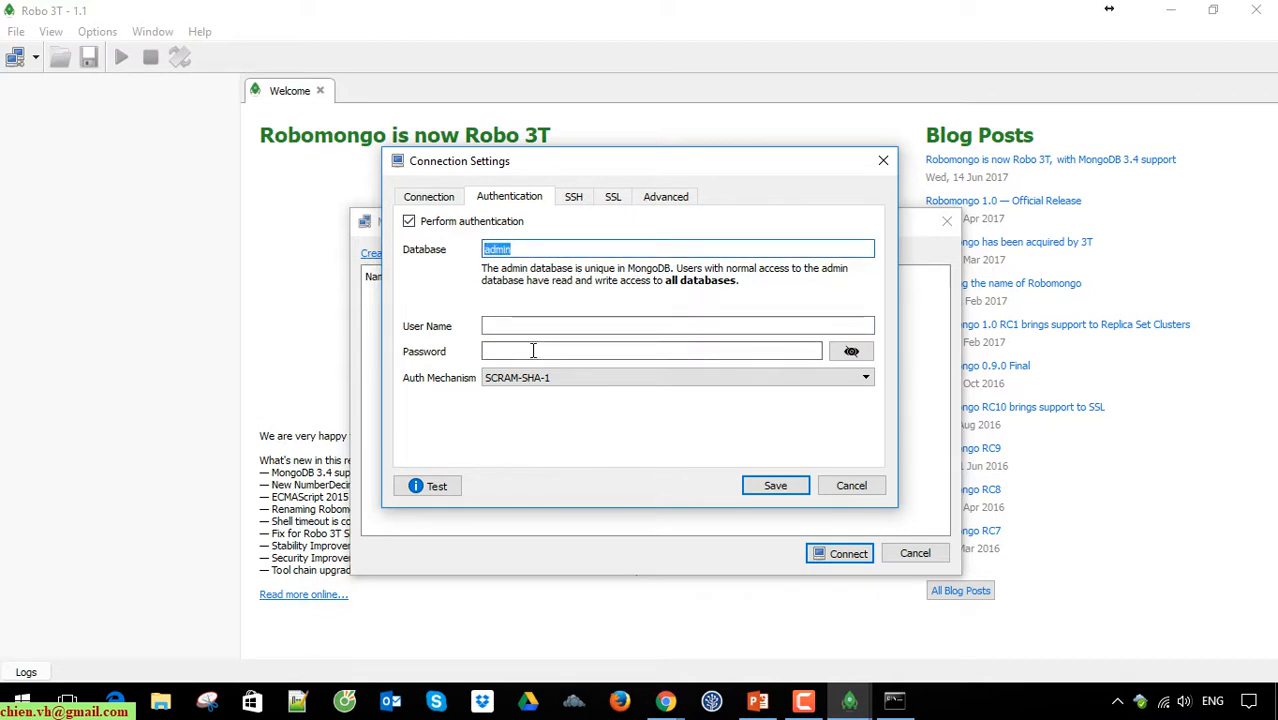
pyautogui.click(558, 325)
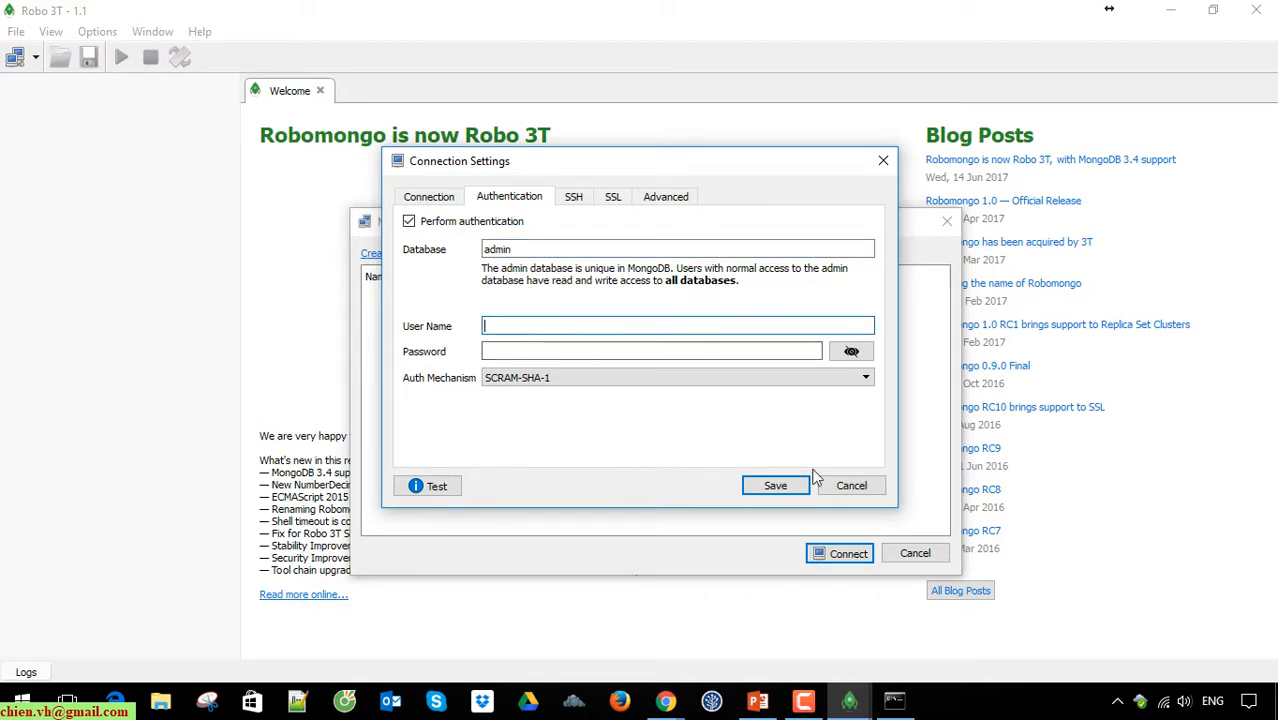
pyautogui.click(408, 221)
# - Retest the direct connection to localhost on port 27017 and save its settings
pyautogui.click(446, 199)
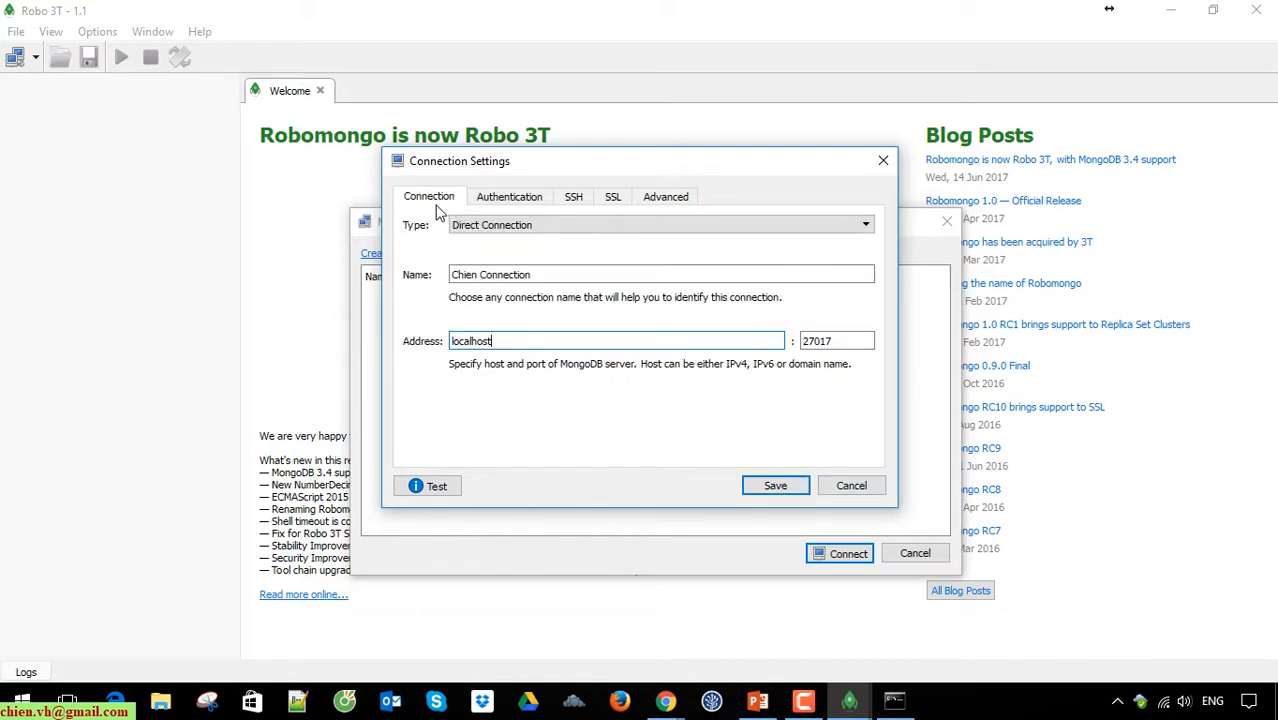
pyautogui.click(448, 488)
pyautogui.click(735, 387)
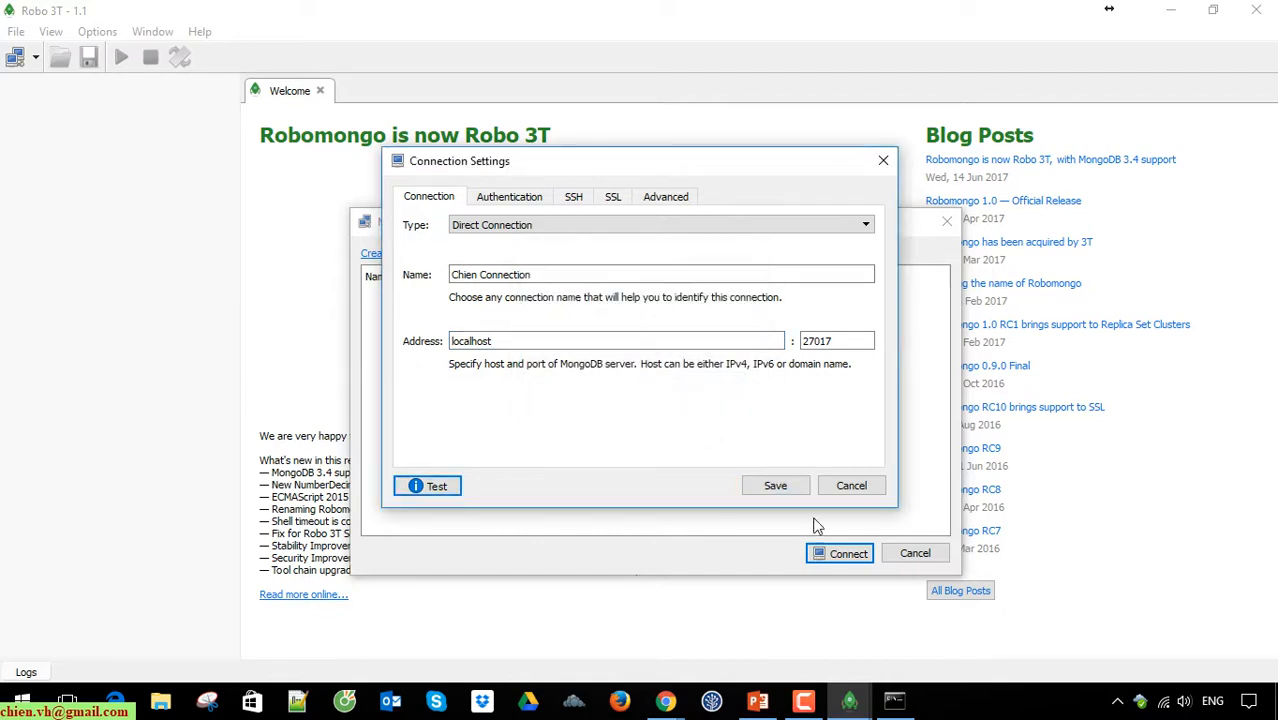
pyautogui.click(776, 486)
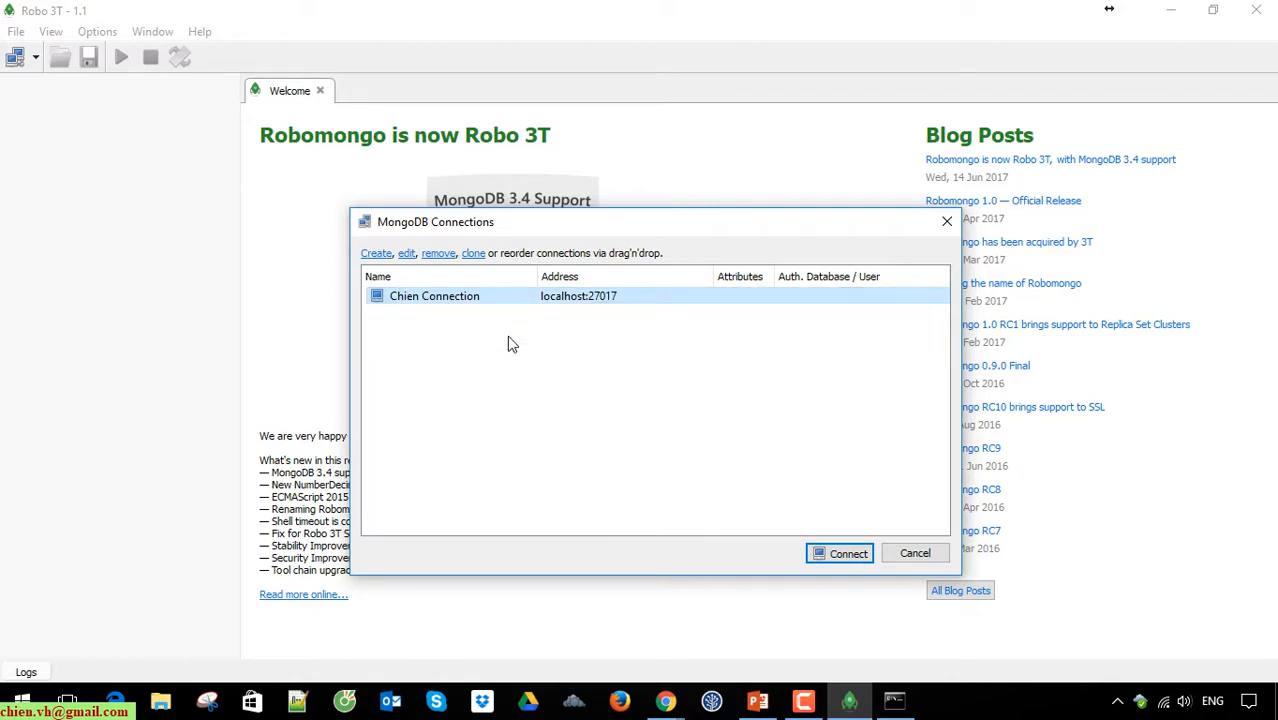
# - Connect to the saved localhost server and expand the admin and local databases in its System folder
pyautogui.click(848, 554)
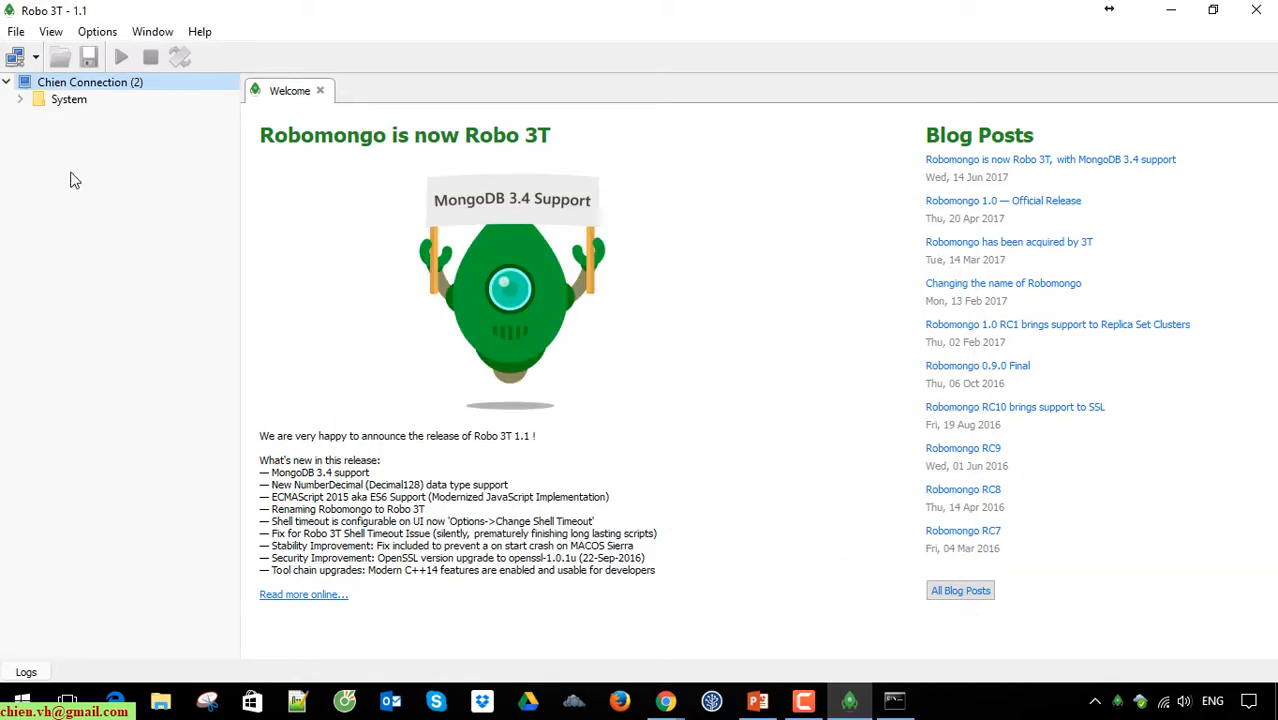
pyautogui.click(20, 99)
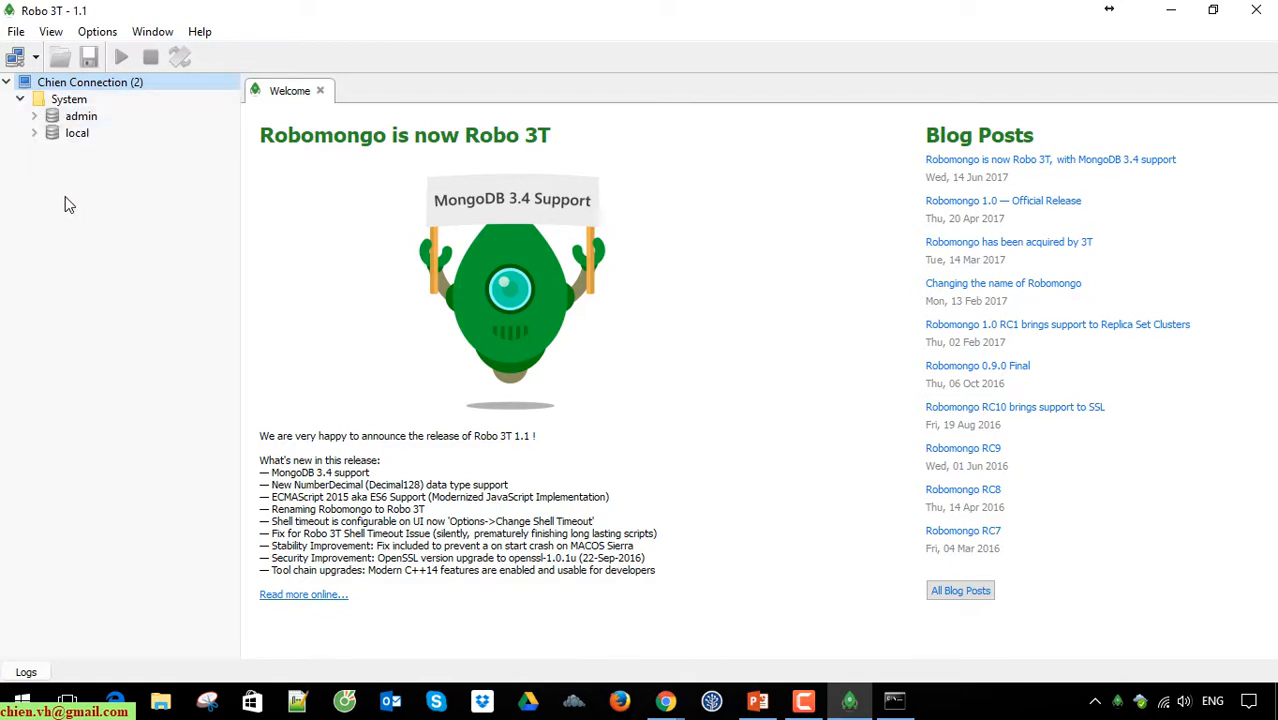
pyautogui.click(34, 116)
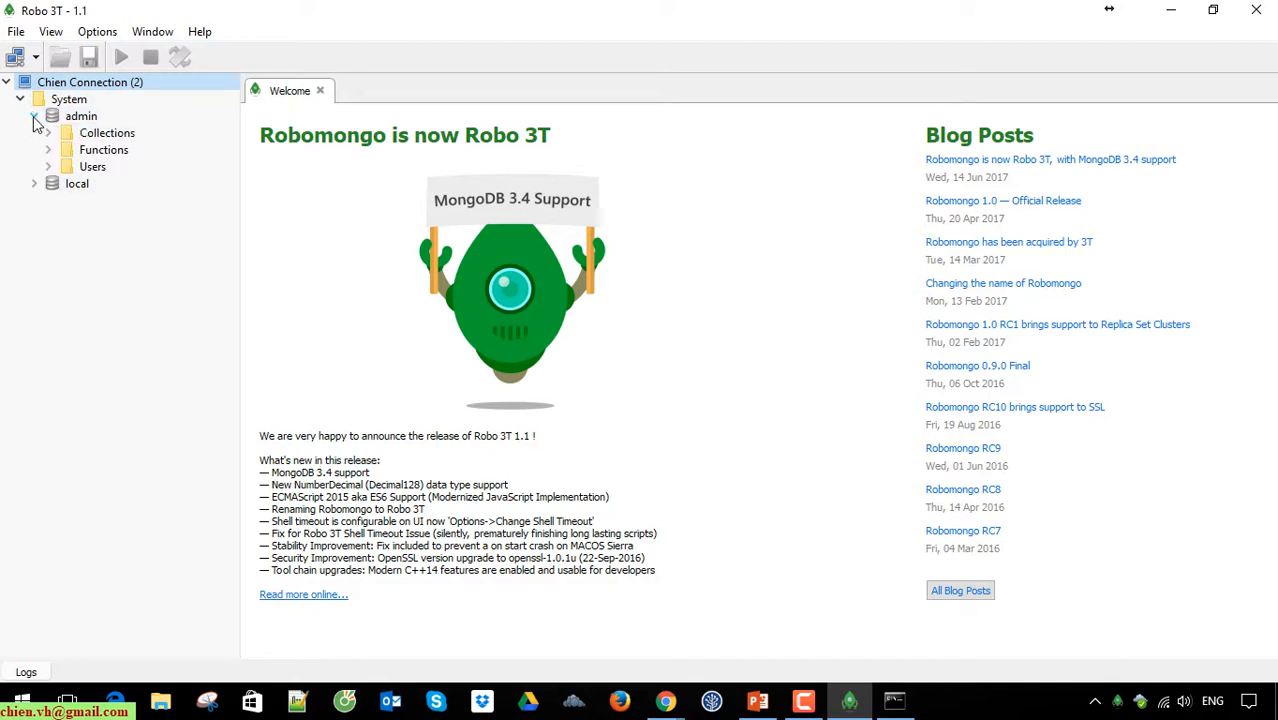
pyautogui.click(34, 184)
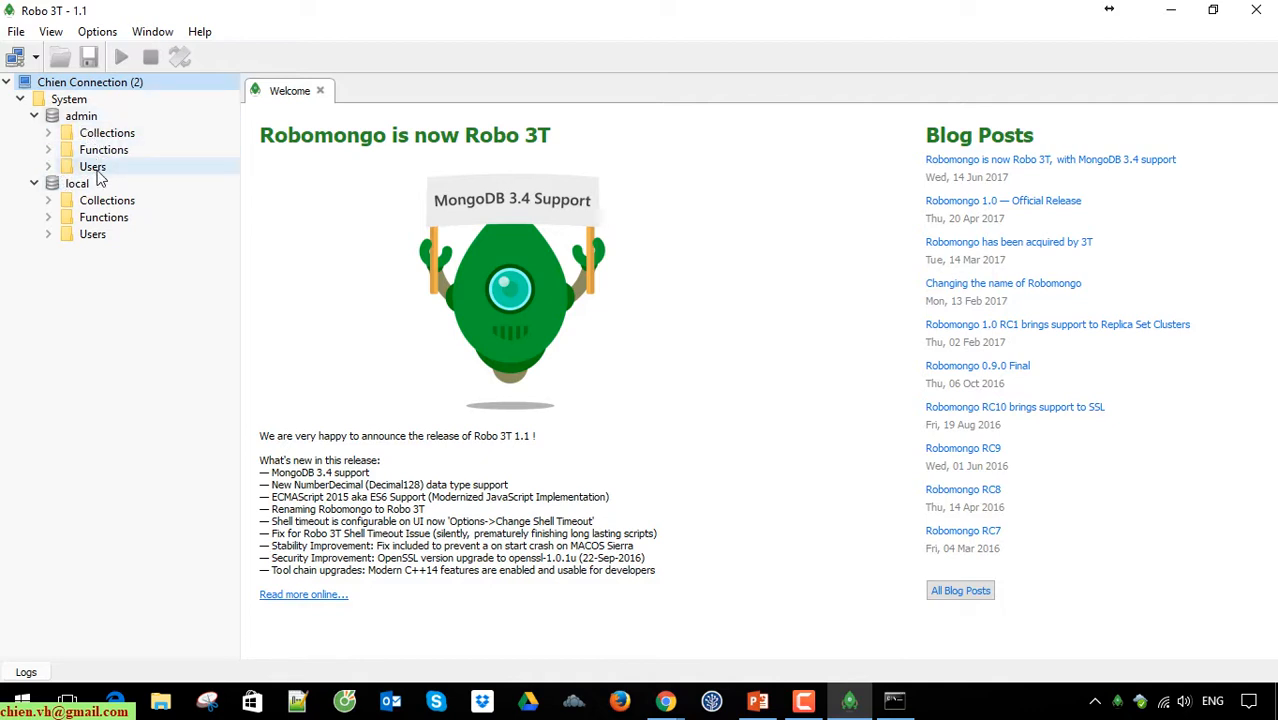
# - Expand the admin database's Collections and their System folder, and collapse the local database
pyautogui.click(48, 134)
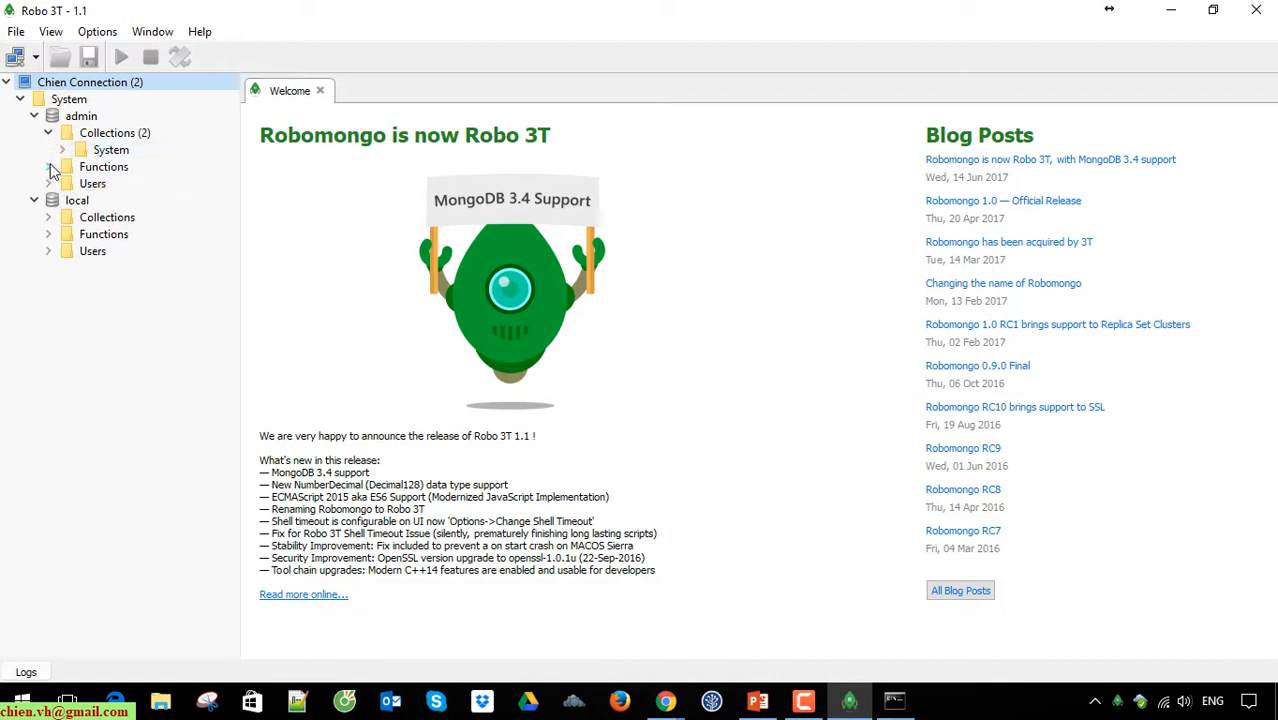
pyautogui.click(48, 167)
pyautogui.click(48, 184)
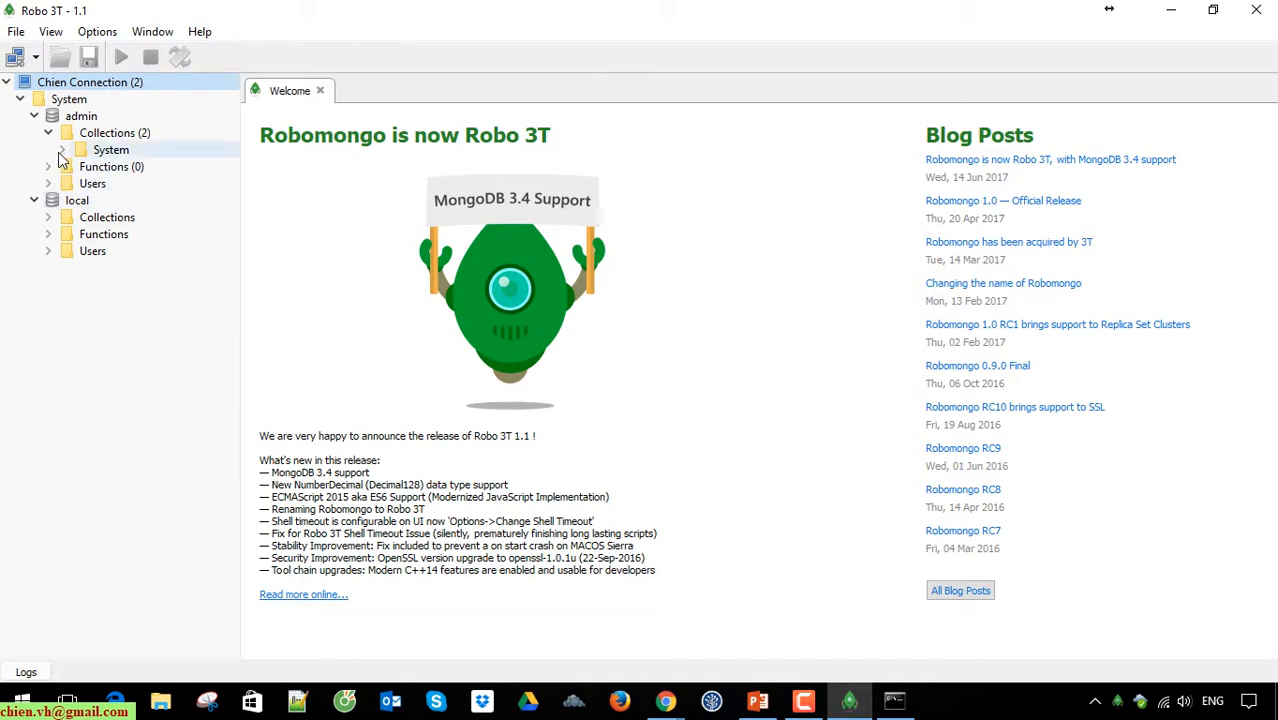
pyautogui.click(62, 149)
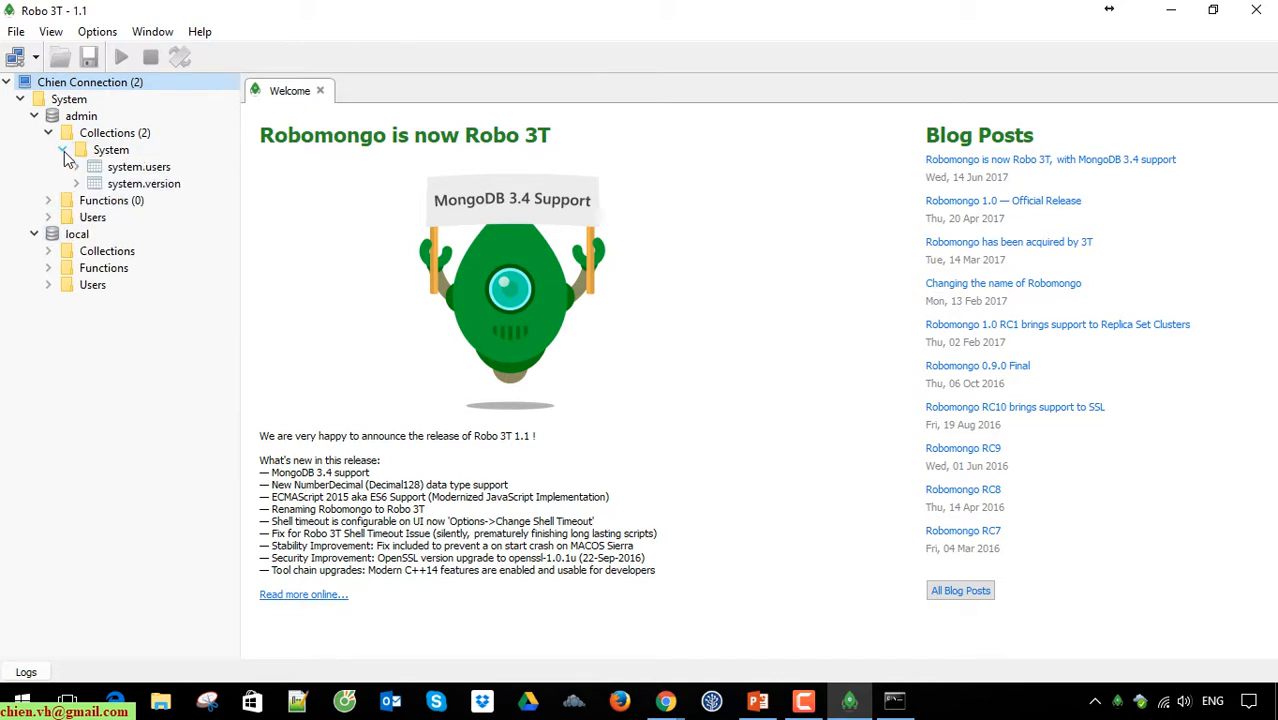
pyautogui.click(34, 234)
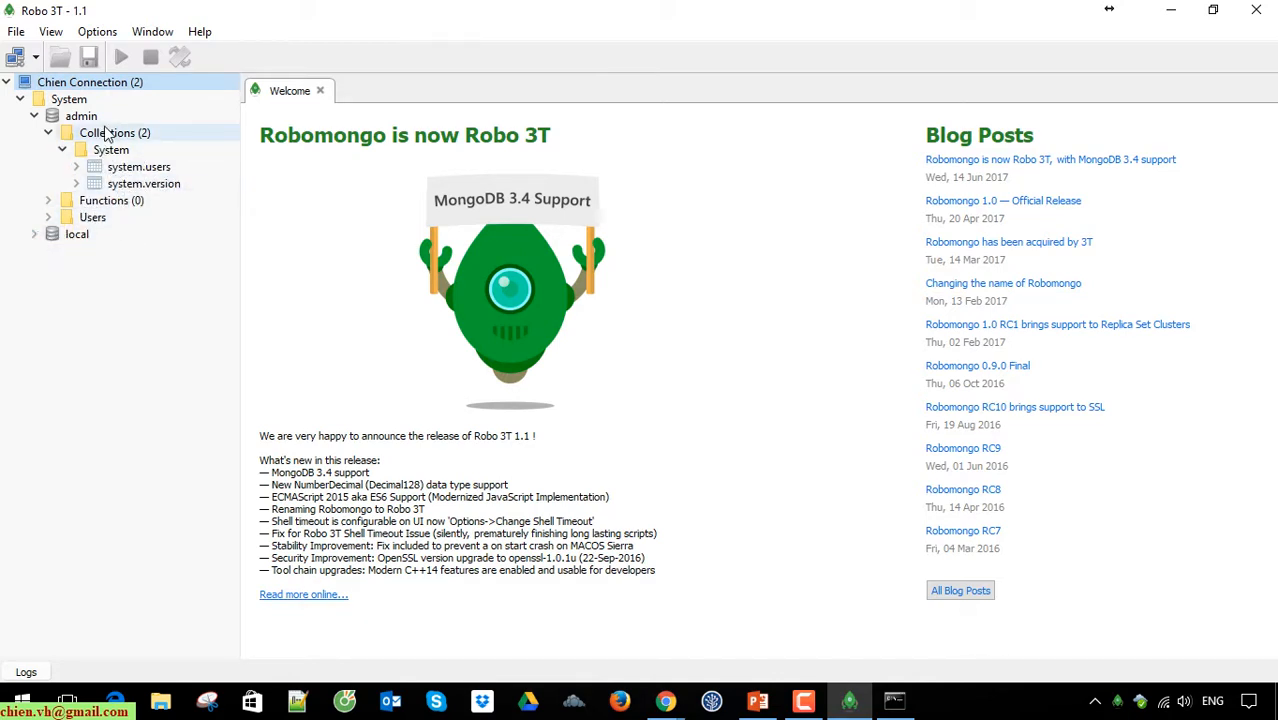
# - Open the admin database's system.users collection and expand the fields of its first document
pyautogui.doubleClick(152, 170)
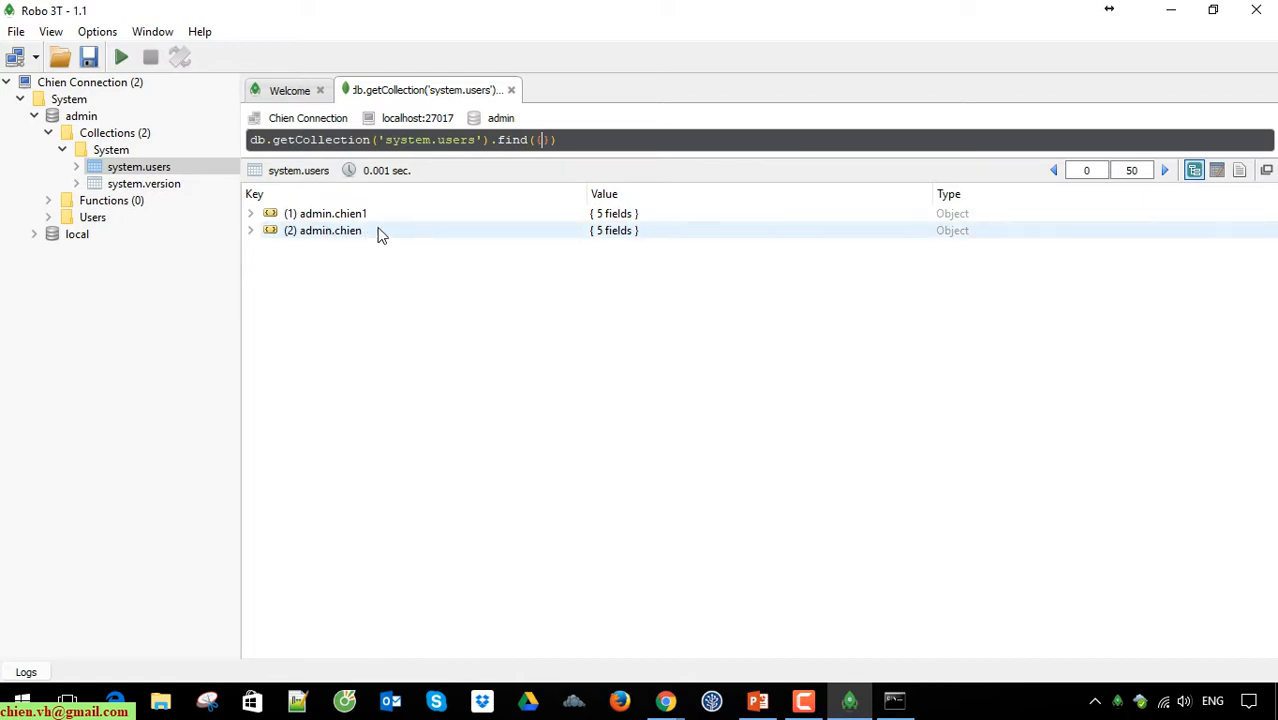
pyautogui.write('{}')
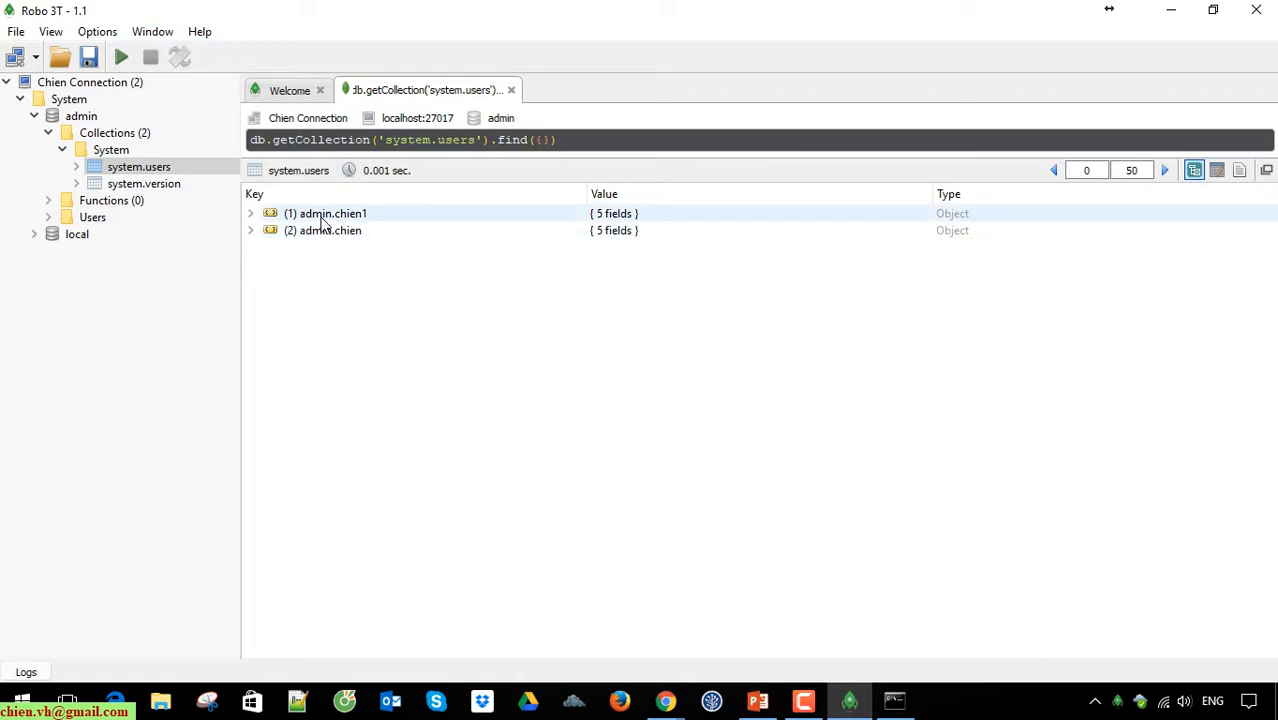
pyautogui.doubleClick(324, 215)
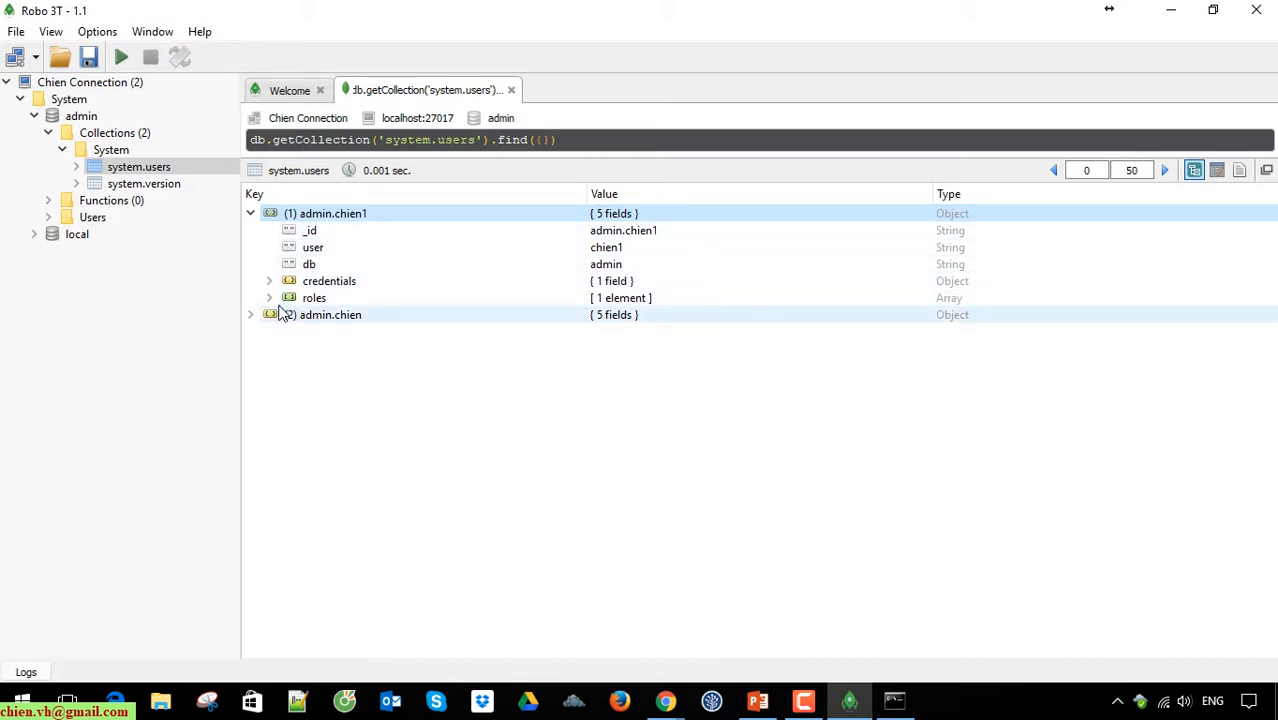
# - View the first system.users document as JSON, examine its id, user, database and credentials fields, and close the viewer
pyautogui.rightClick(300, 217)
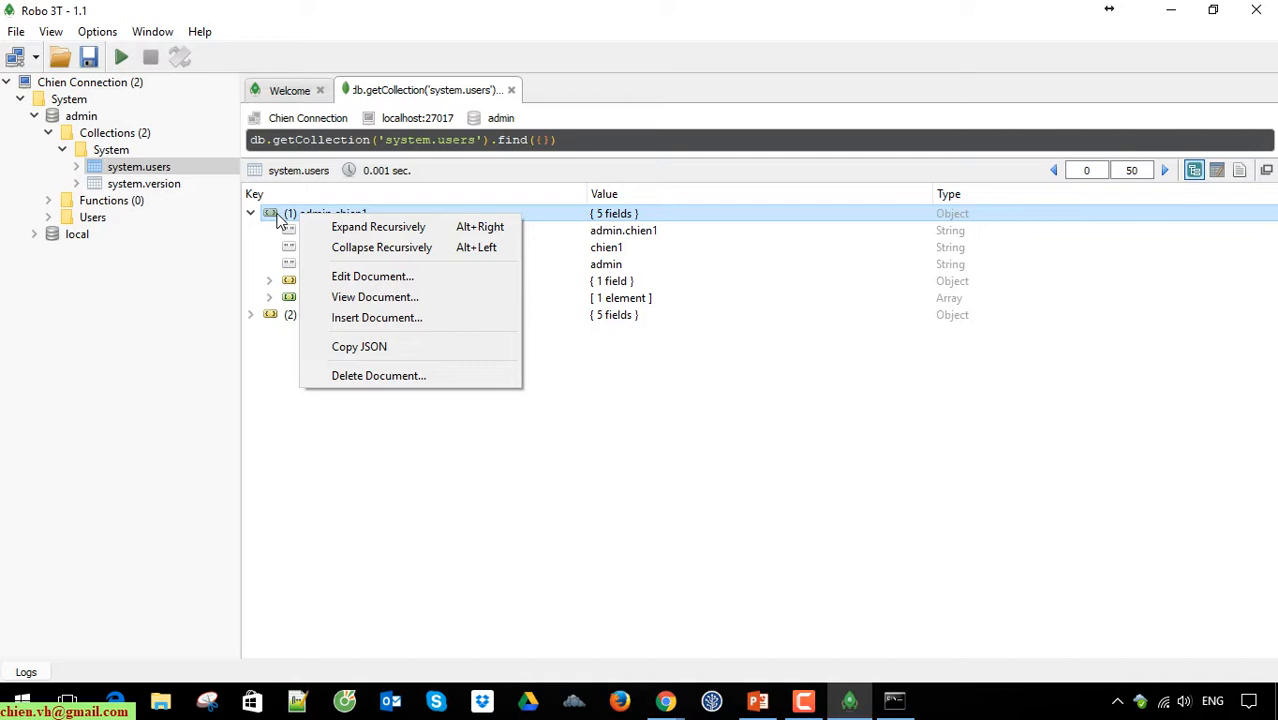
pyautogui.click(403, 300)
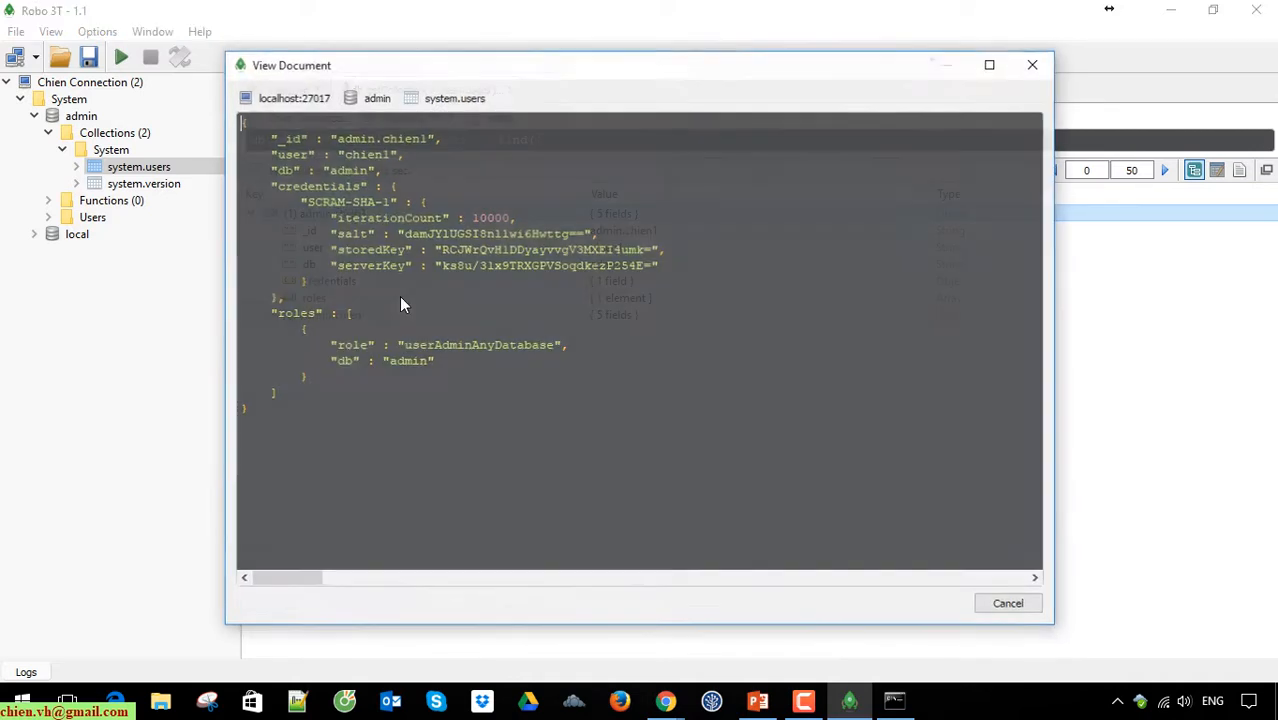
pyautogui.moveTo(382, 465); pyautogui.dragTo(170, 125)
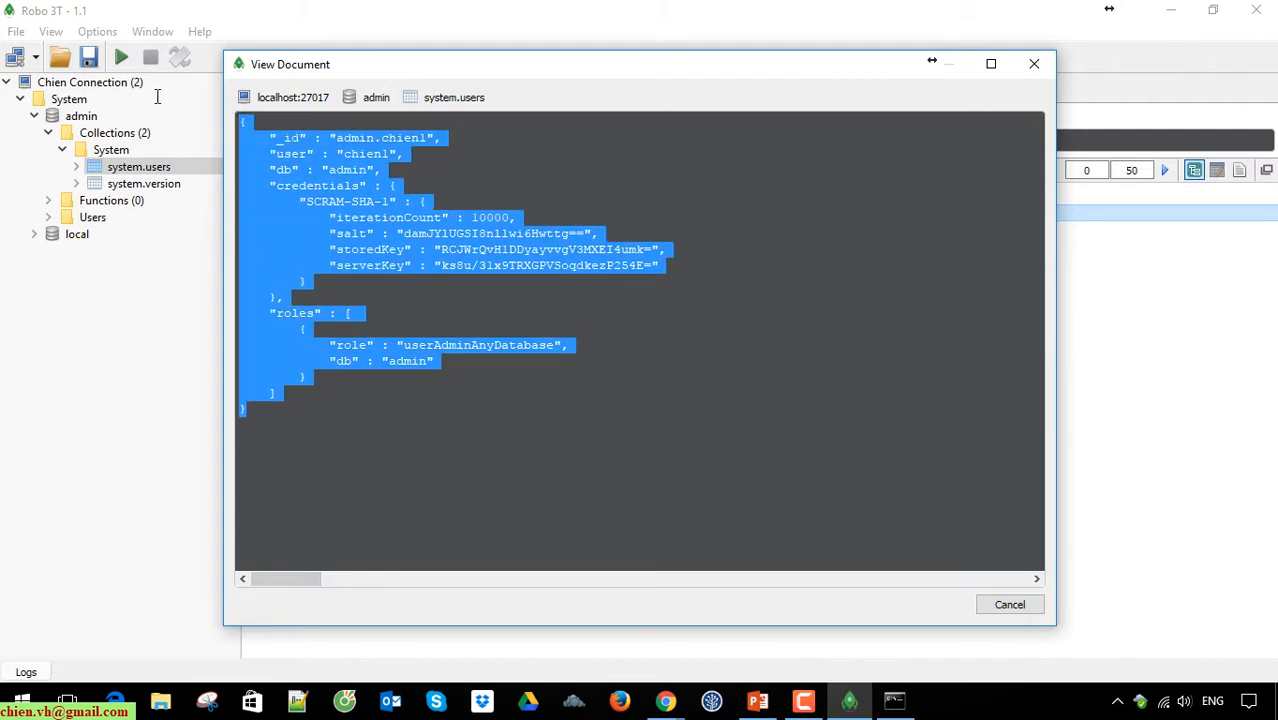
pyautogui.click(403, 296)
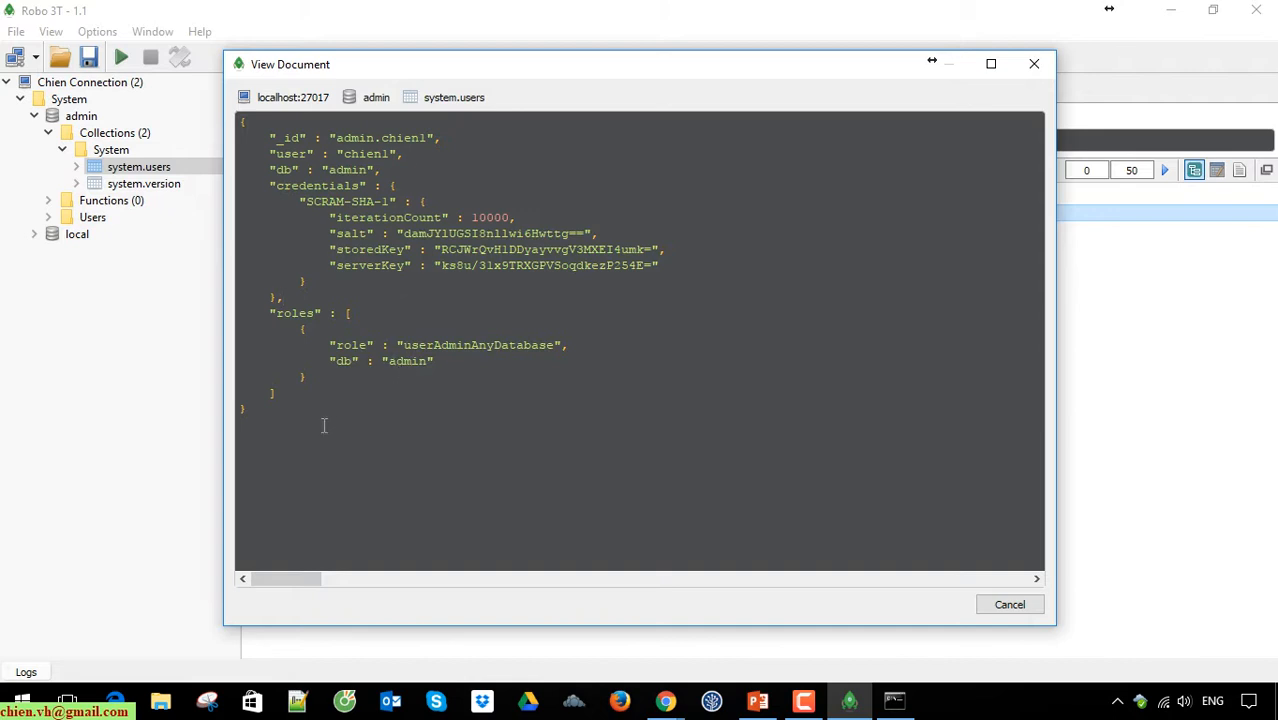
pyautogui.moveTo(323, 425); pyautogui.dragTo(140, 95)
pyautogui.click(464, 281)
pyautogui.moveTo(337, 138); pyautogui.dragTo(431, 138)
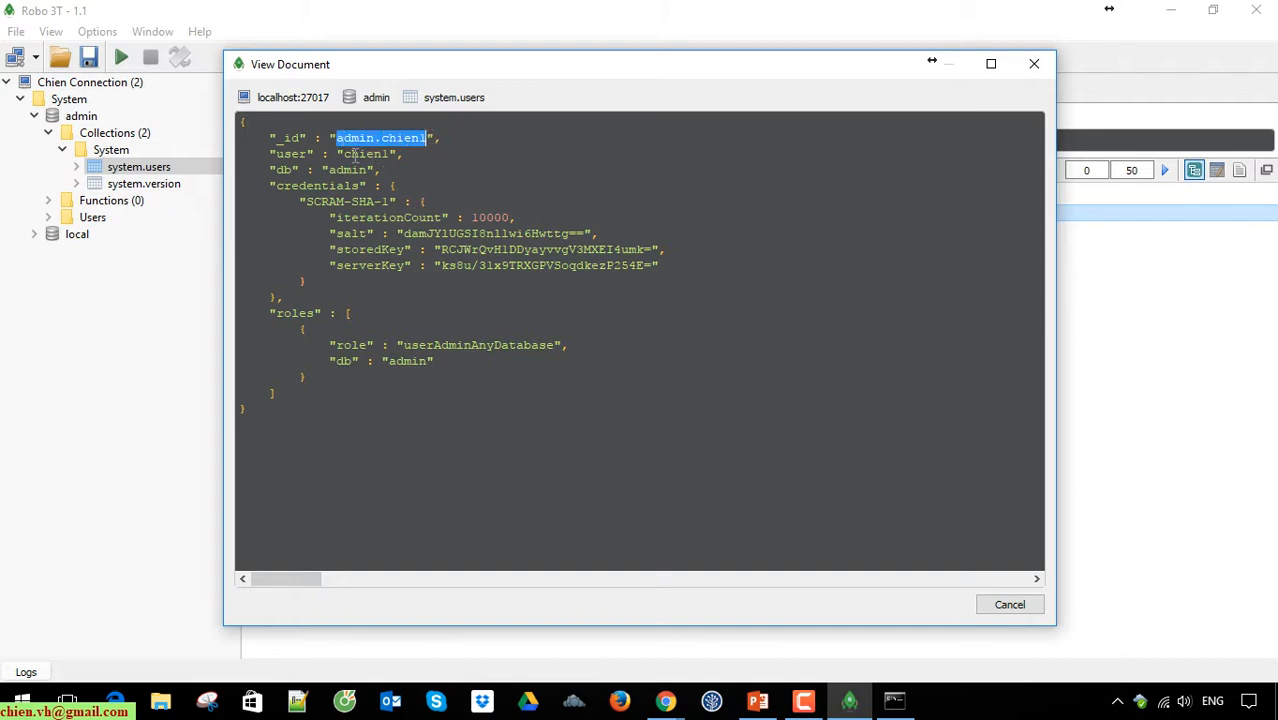
pyautogui.moveTo(344, 154); pyautogui.dragTo(366, 170)
pyautogui.moveTo(293, 202); pyautogui.dragTo(686, 265)
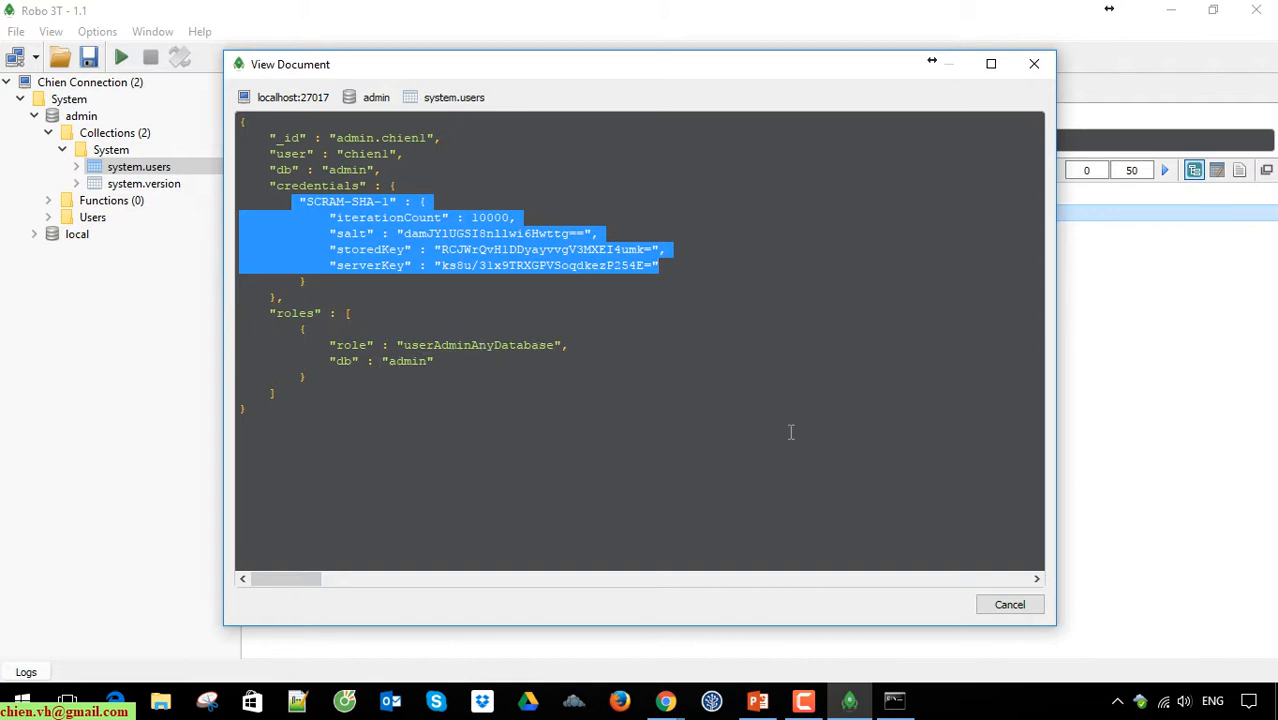
pyautogui.click(1010, 604)
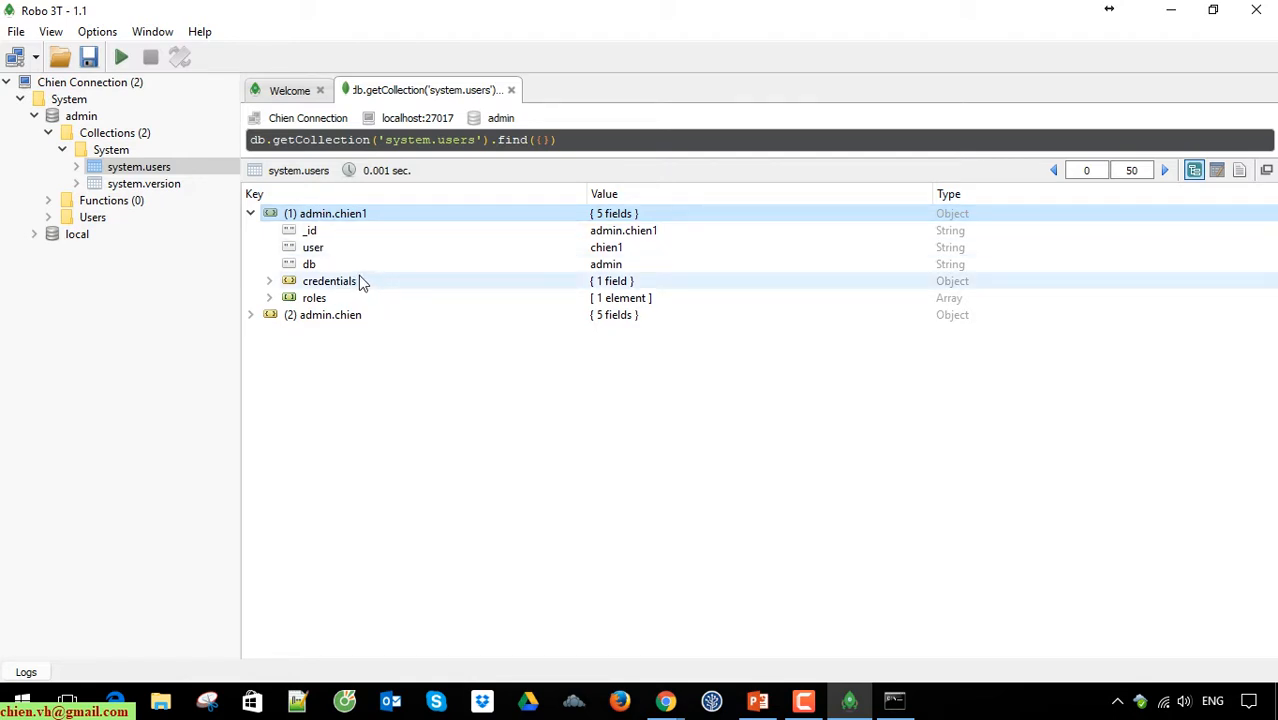
# - Copy the full JSON of the first system.users document from its editor, close it without saving and collapse the document
pyautogui.rightClick(325, 219)
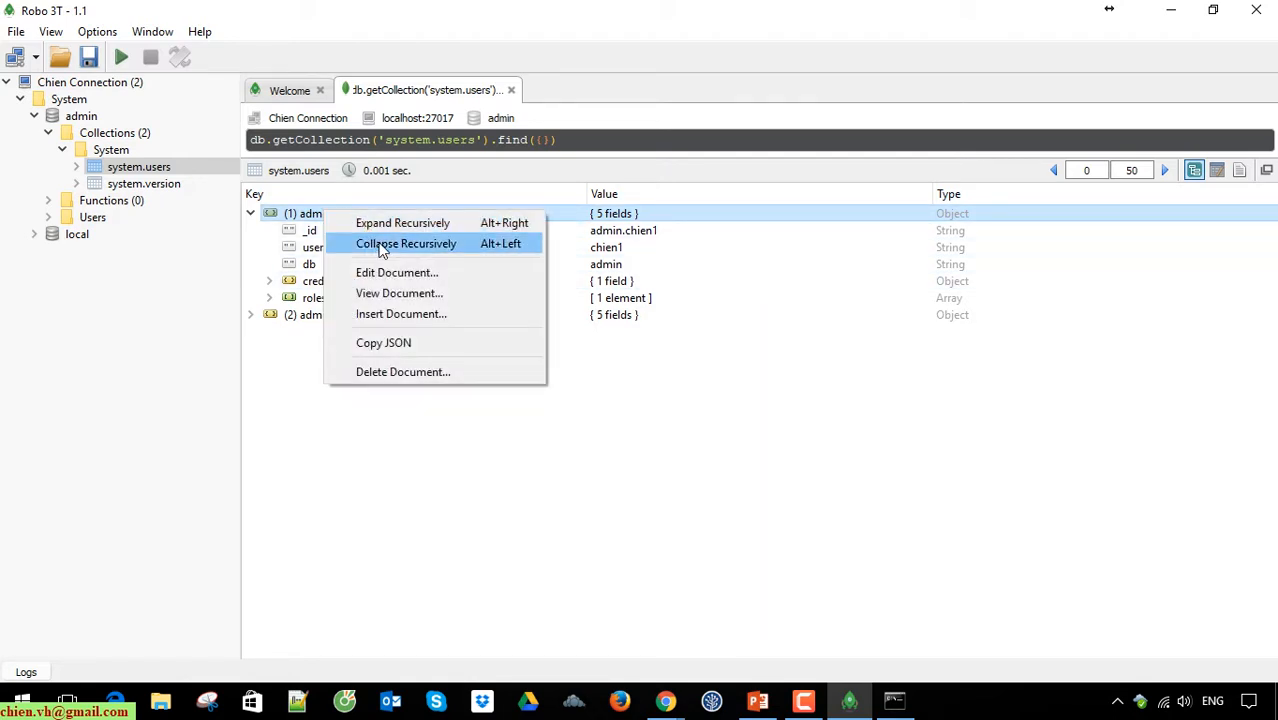
pyautogui.click(393, 274)
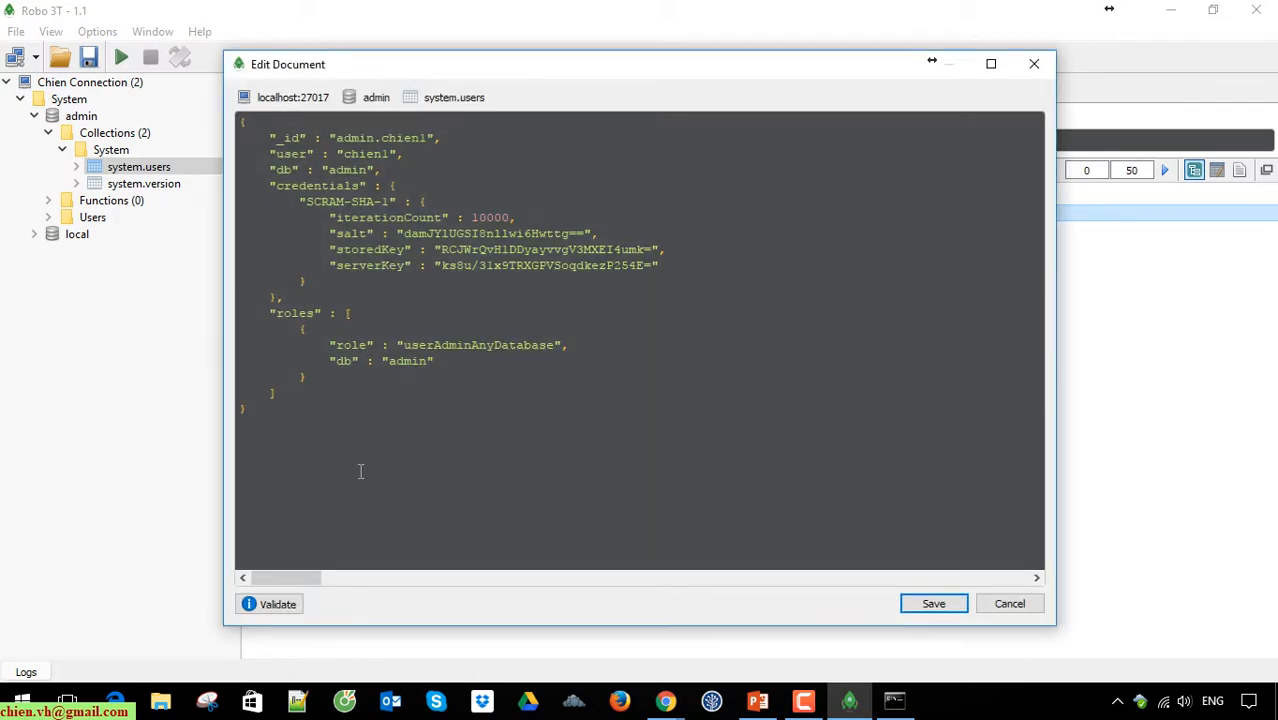
pyautogui.hotkey('ctrl', 'a')
pyautogui.rightClick(269, 186)
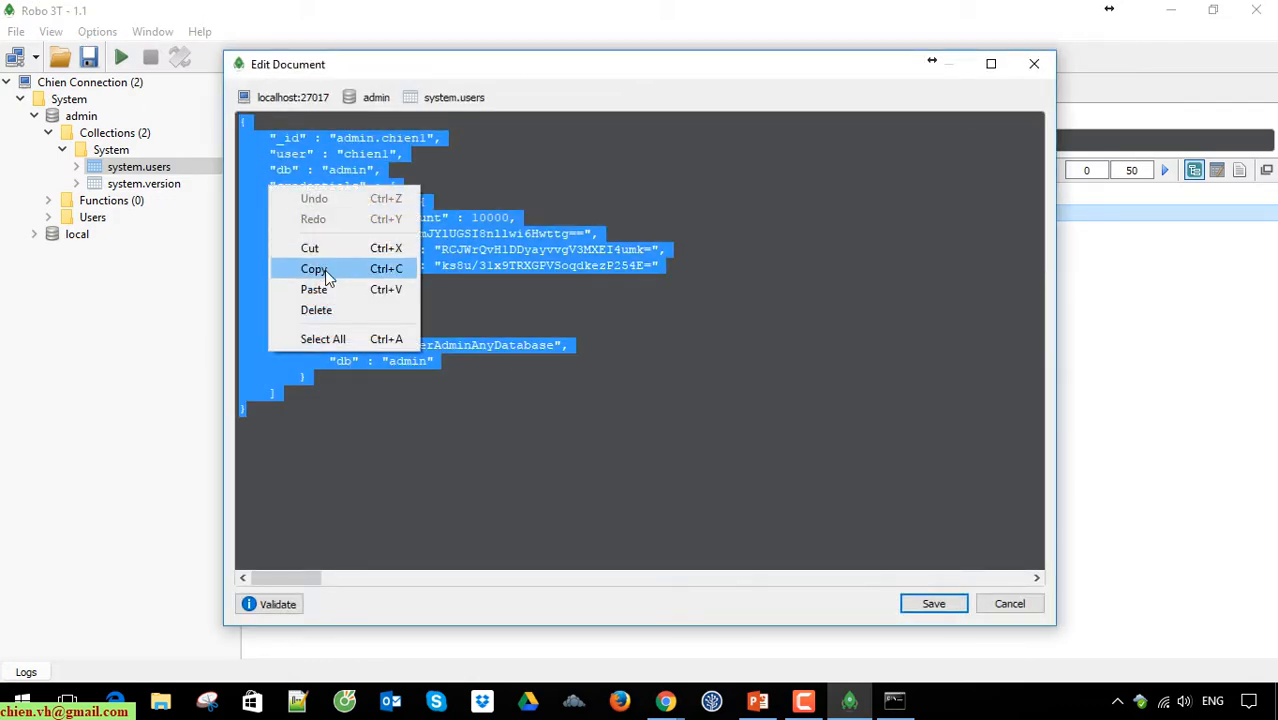
pyautogui.click(322, 274)
pyautogui.click(1009, 603)
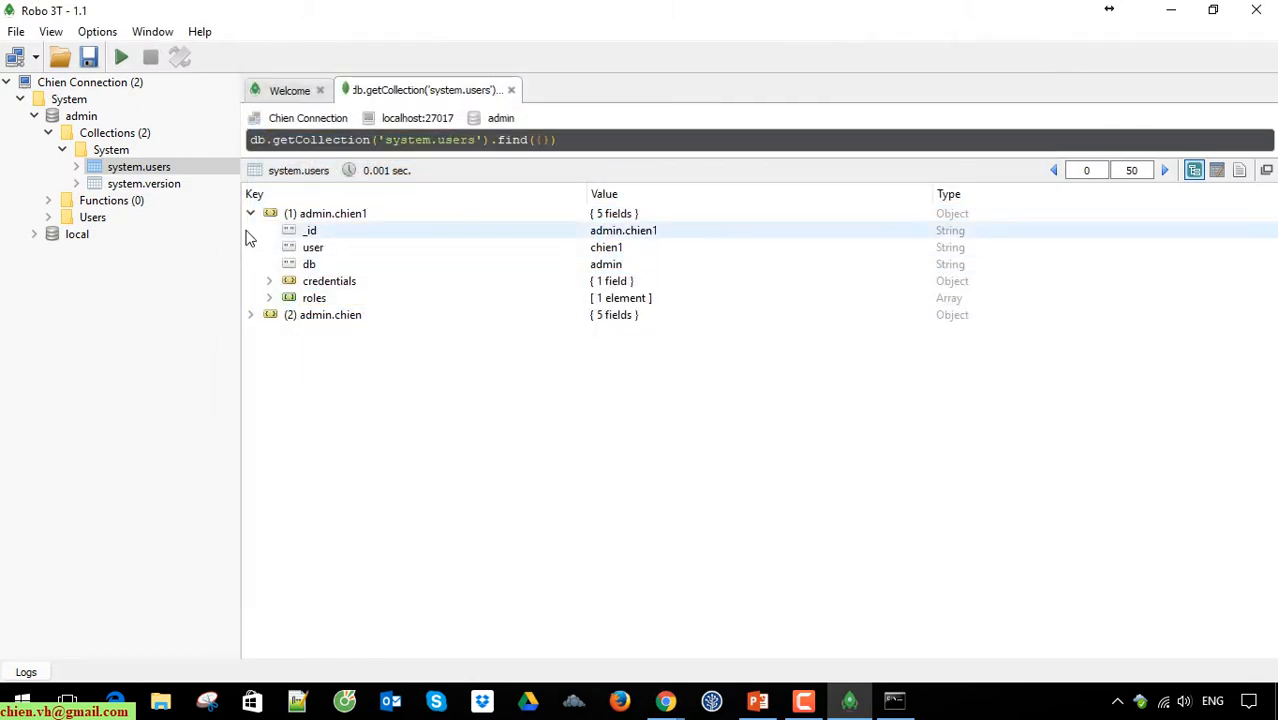
pyautogui.click(250, 213)
pyautogui.rightClick(325, 323)
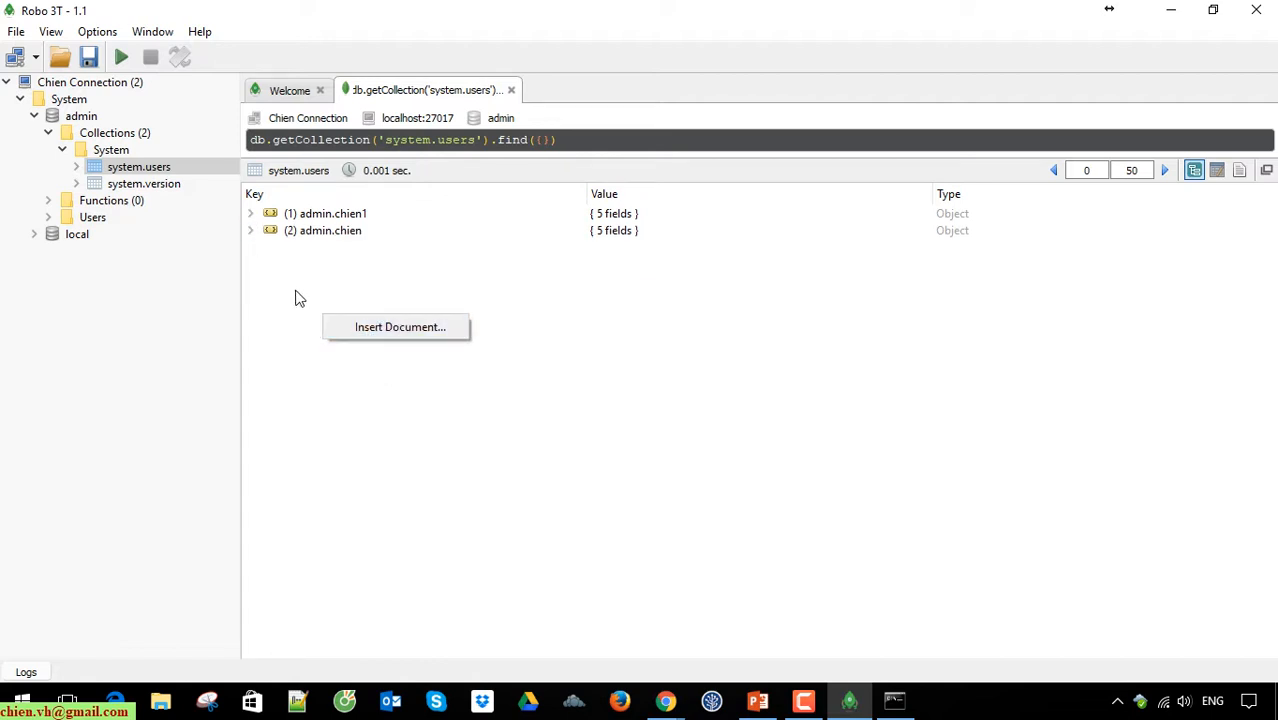
pyautogui.click(296, 293)
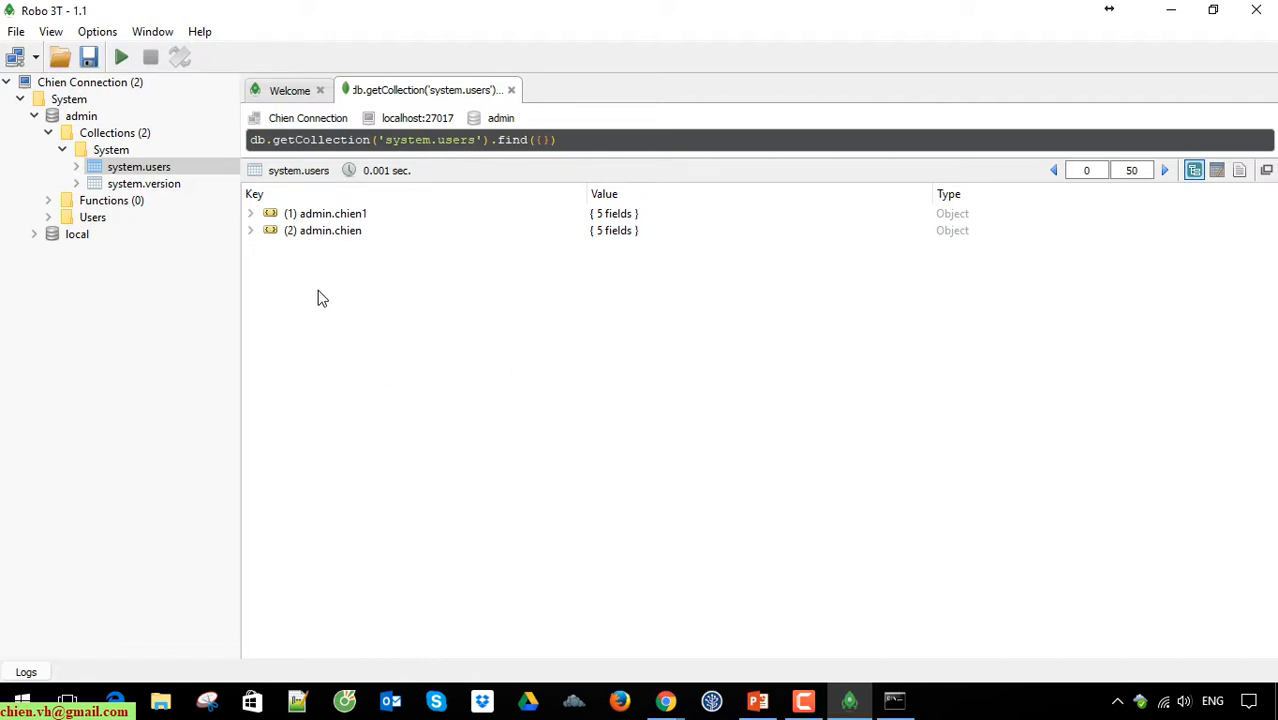
pyautogui.rightClick(318, 290)
pyautogui.click(318, 290)
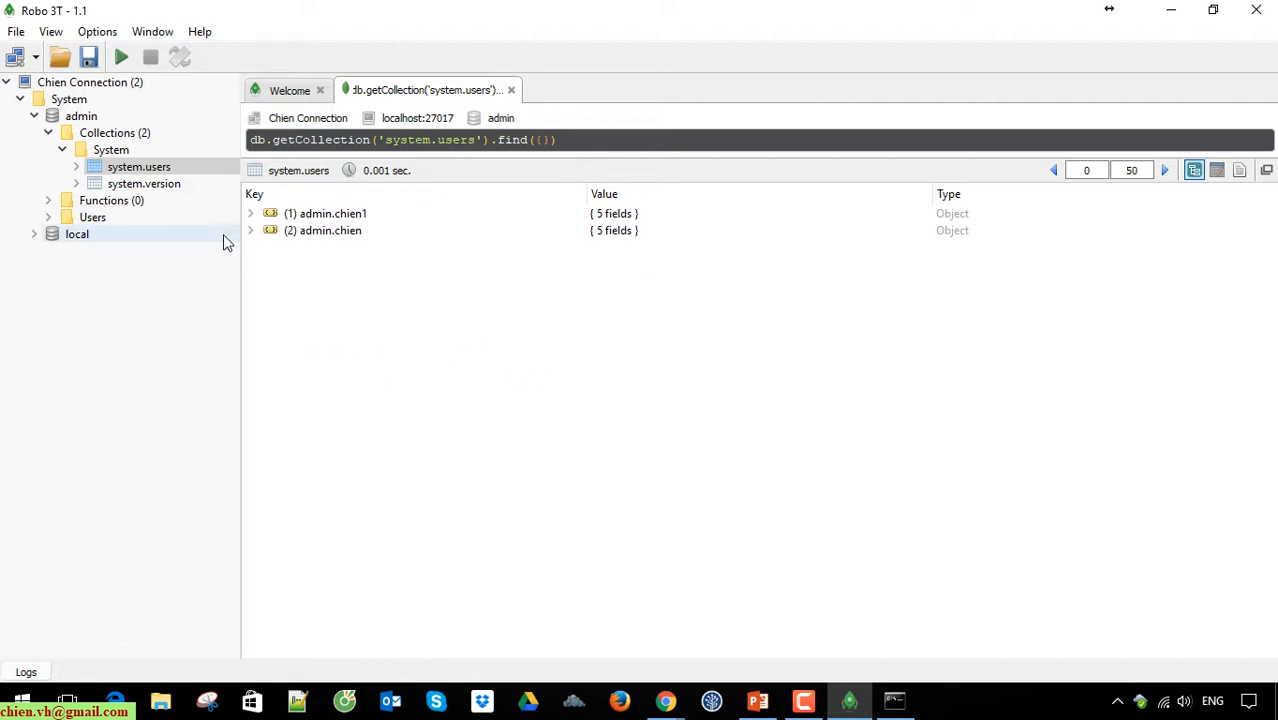
# - Start a new document in the system.users collection and replace its template with the copied JSON, including the SCRAM-SHA-1 credential keys
pyautogui.rightClick(135, 168)
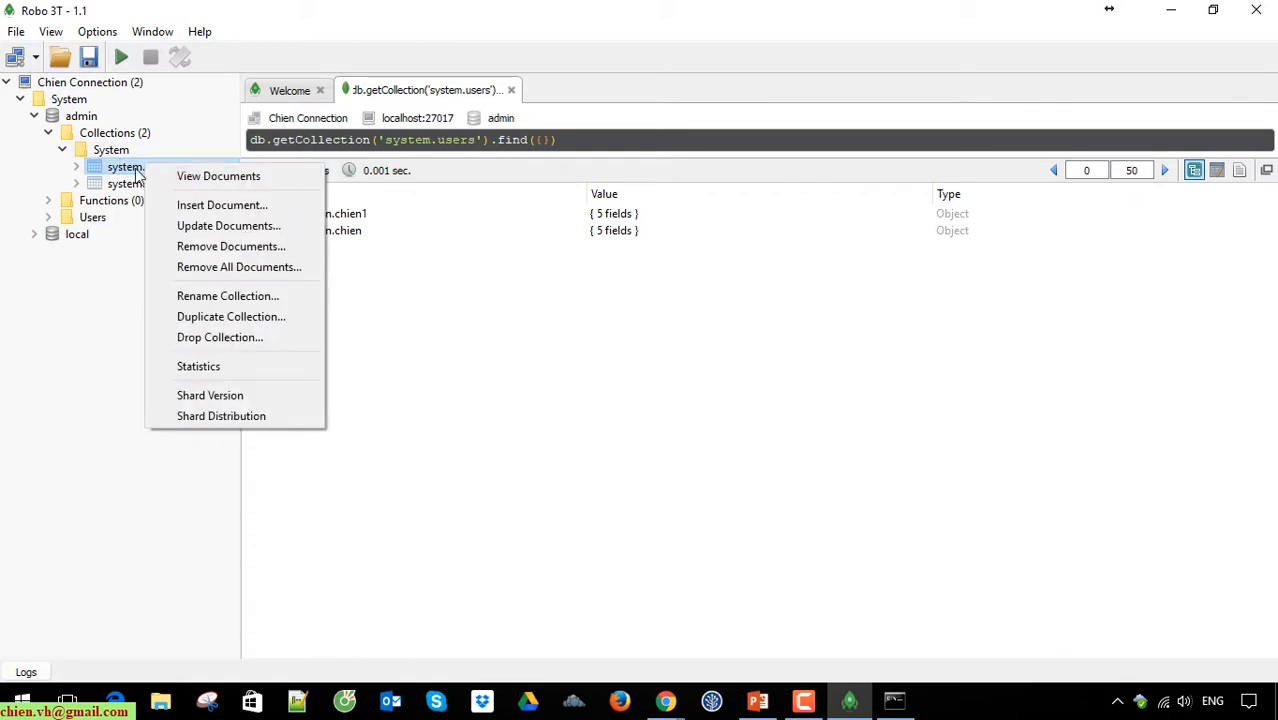
pyautogui.click(232, 206)
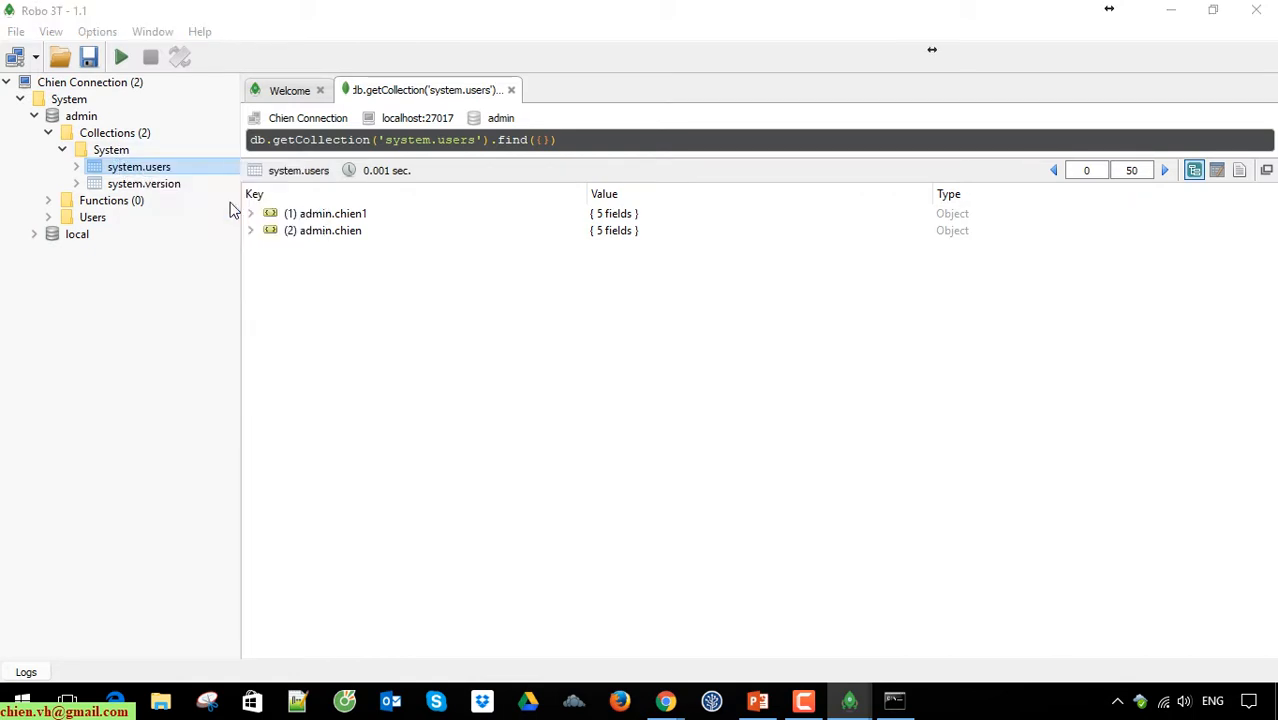
pyautogui.hotkey('ctrl', 'a')
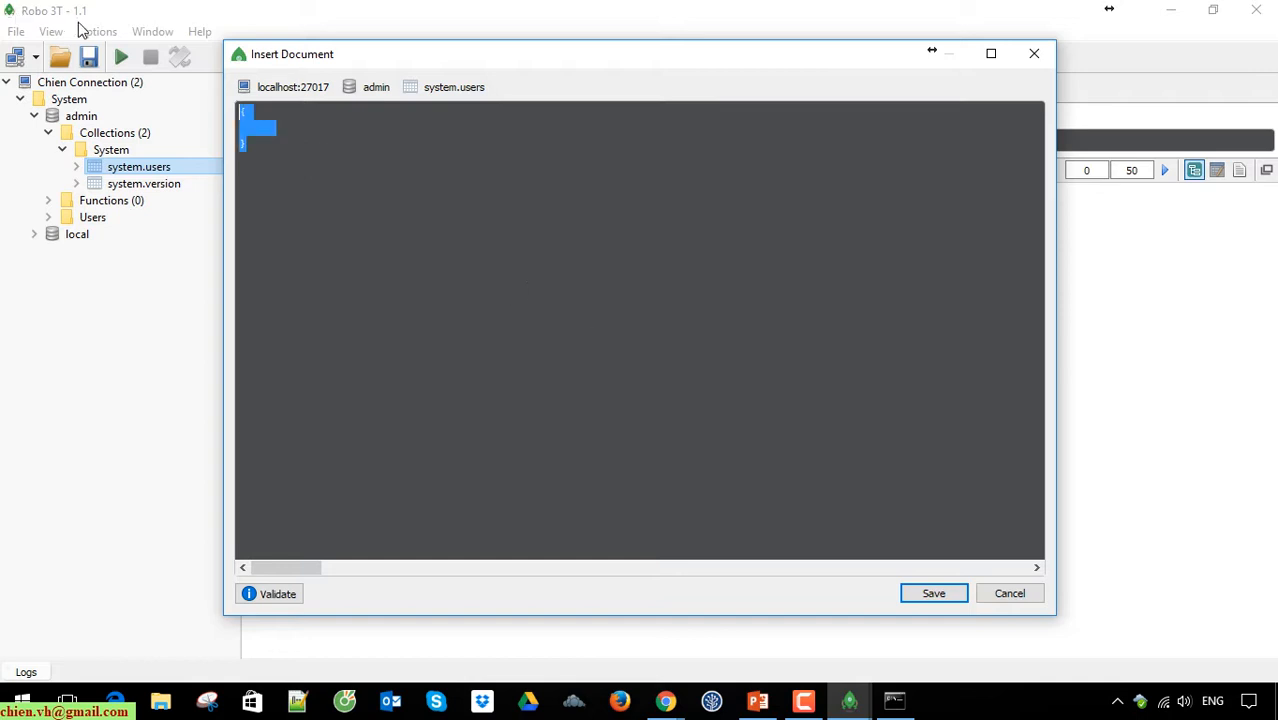
pyautogui.hotkey('ctrl', 'v')
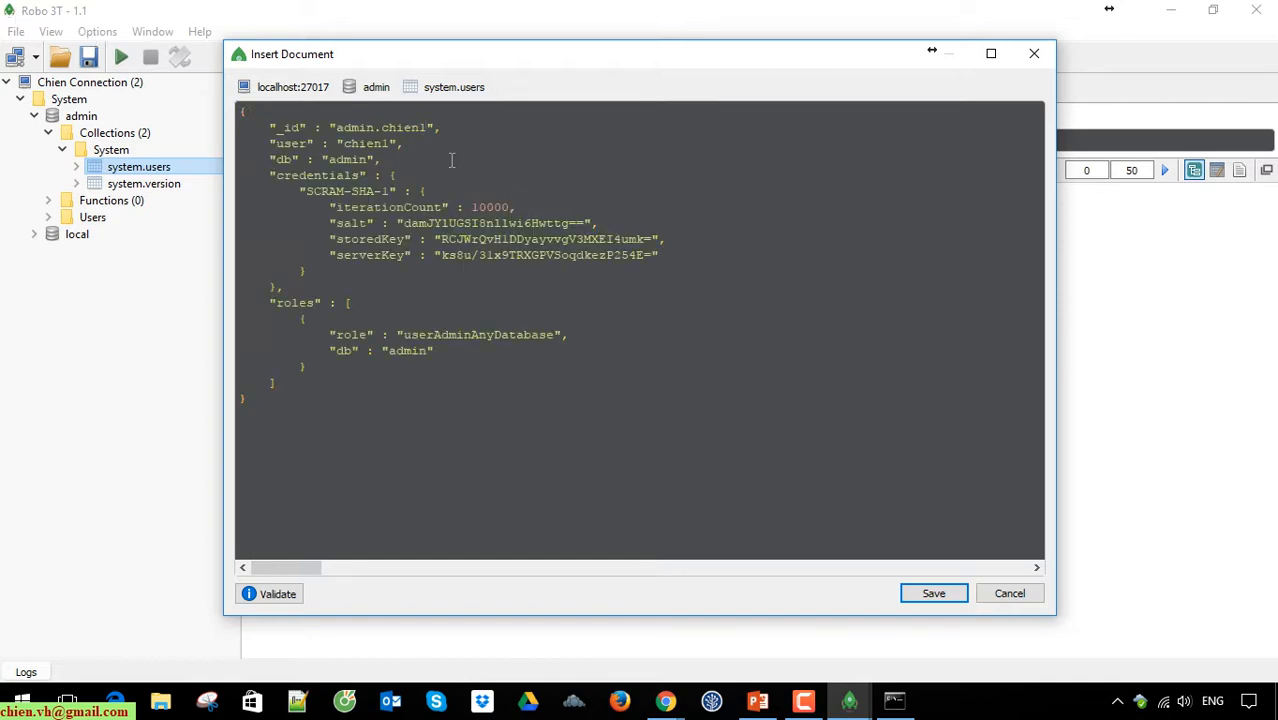
# - Change the final digit of both the _id and user values to 2 in the new document
pyautogui.press('BackSpace')
pyautogui.write('2')
pyautogui.click(388, 144)
pyautogui.press('BackSpace')
pyautogui.write('2')
# - Validate the new document's JSON and save it to the system.users collection
pyautogui.click(281, 596)
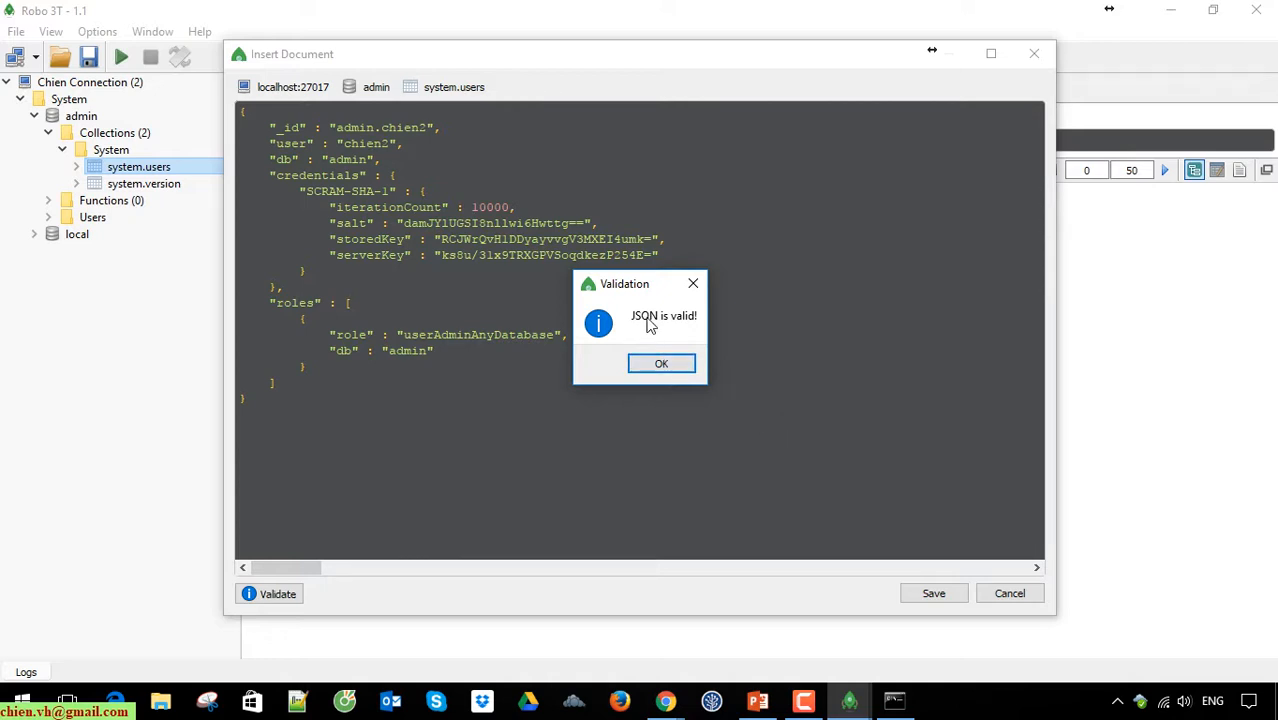
pyautogui.click(684, 365)
pyautogui.hotkey('ctrl', 'a')
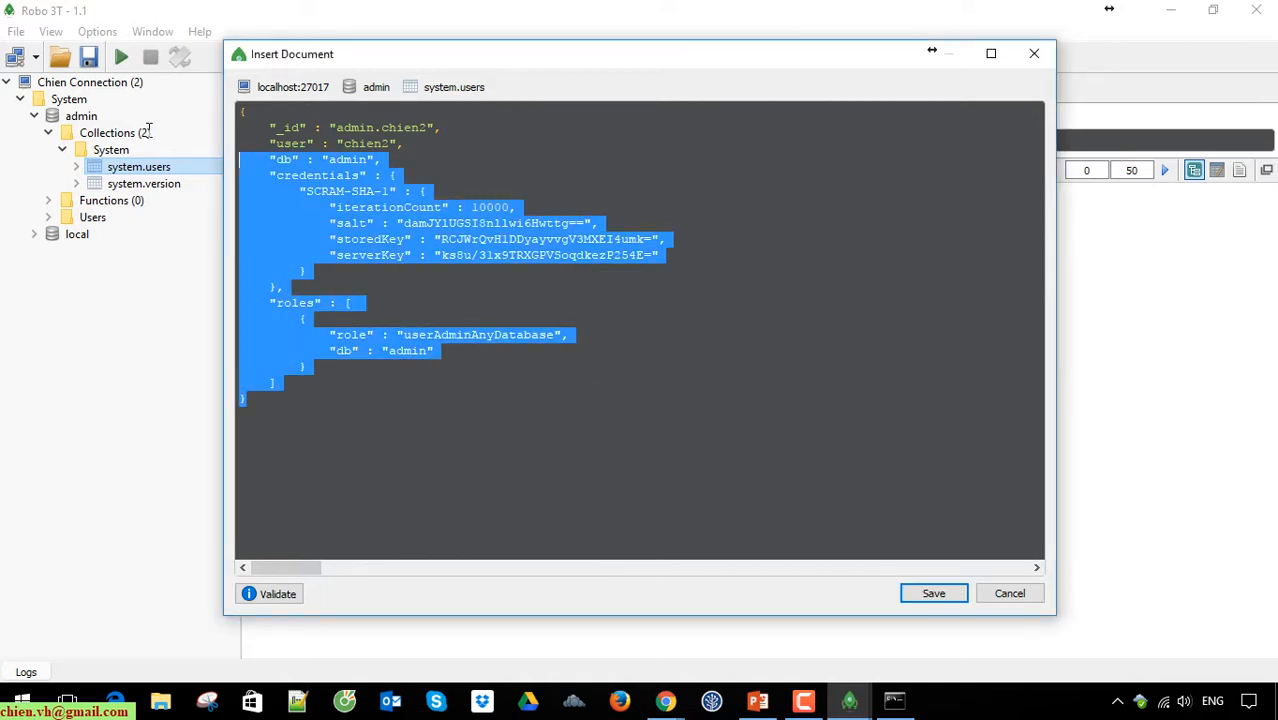
pyautogui.click(441, 437)
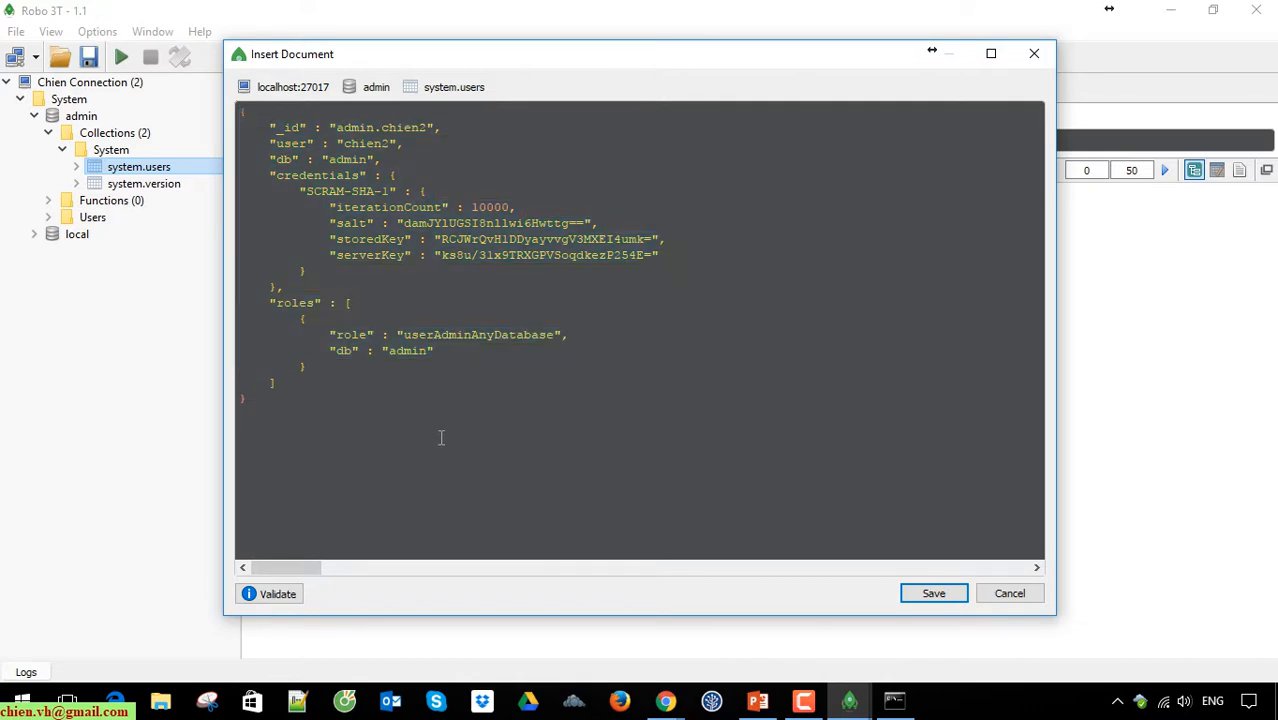
pyautogui.click(934, 594)
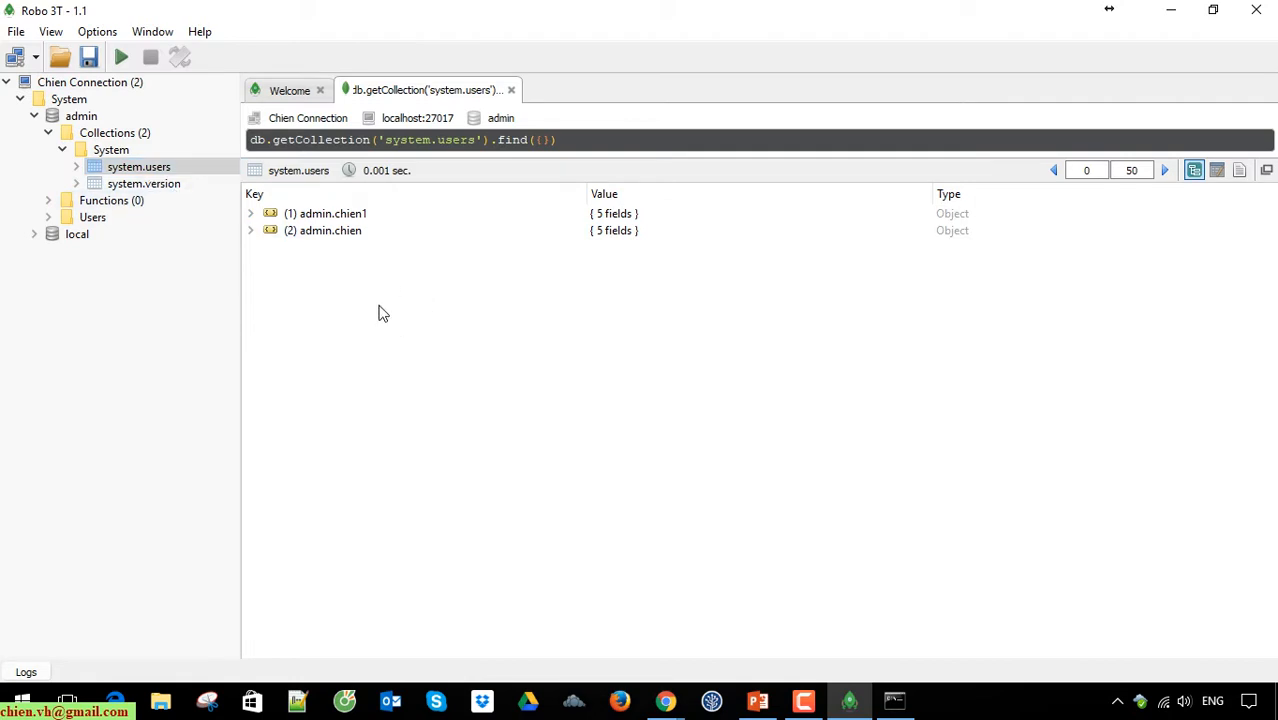
# - Refresh the admin database's Collections and reopen the system.users collection in a new query result
pyautogui.rightClick(331, 288)
pyautogui.click(356, 362)
pyautogui.click(111, 150)
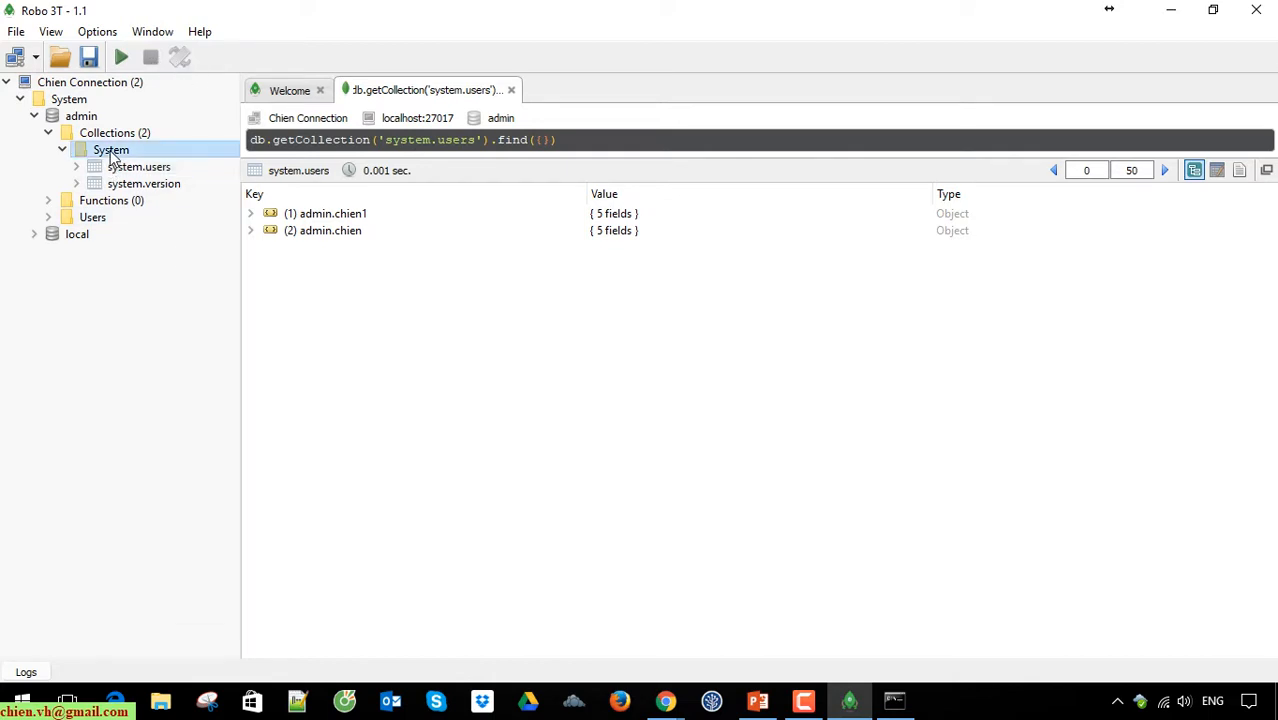
pyautogui.click(118, 136)
pyautogui.rightClick(118, 136)
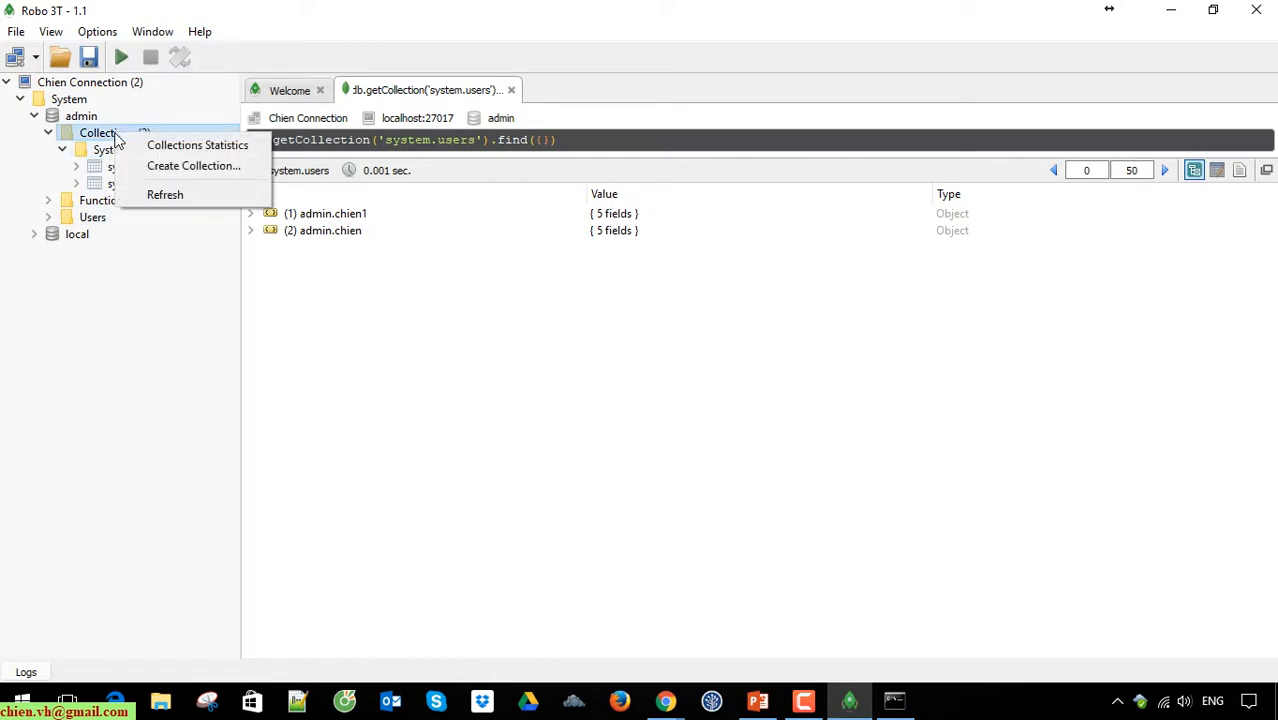
pyautogui.click(188, 190)
pyautogui.click(62, 150)
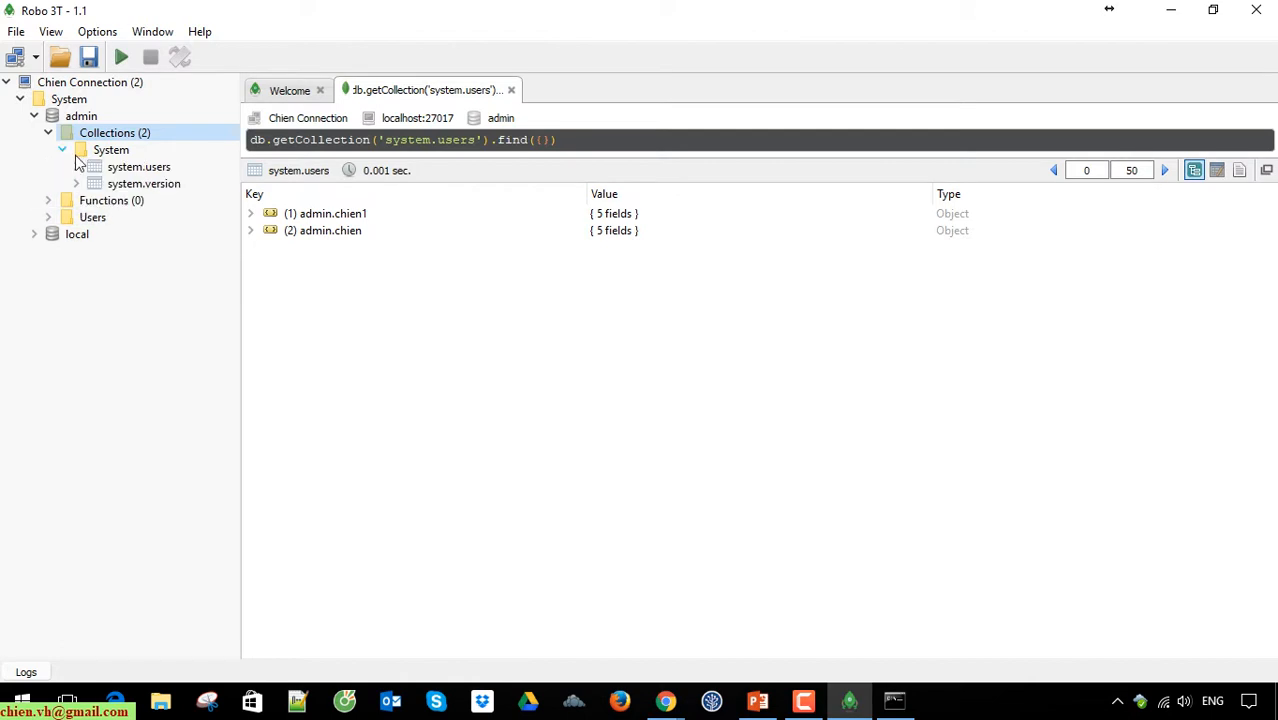
pyautogui.doubleClick(133, 168)
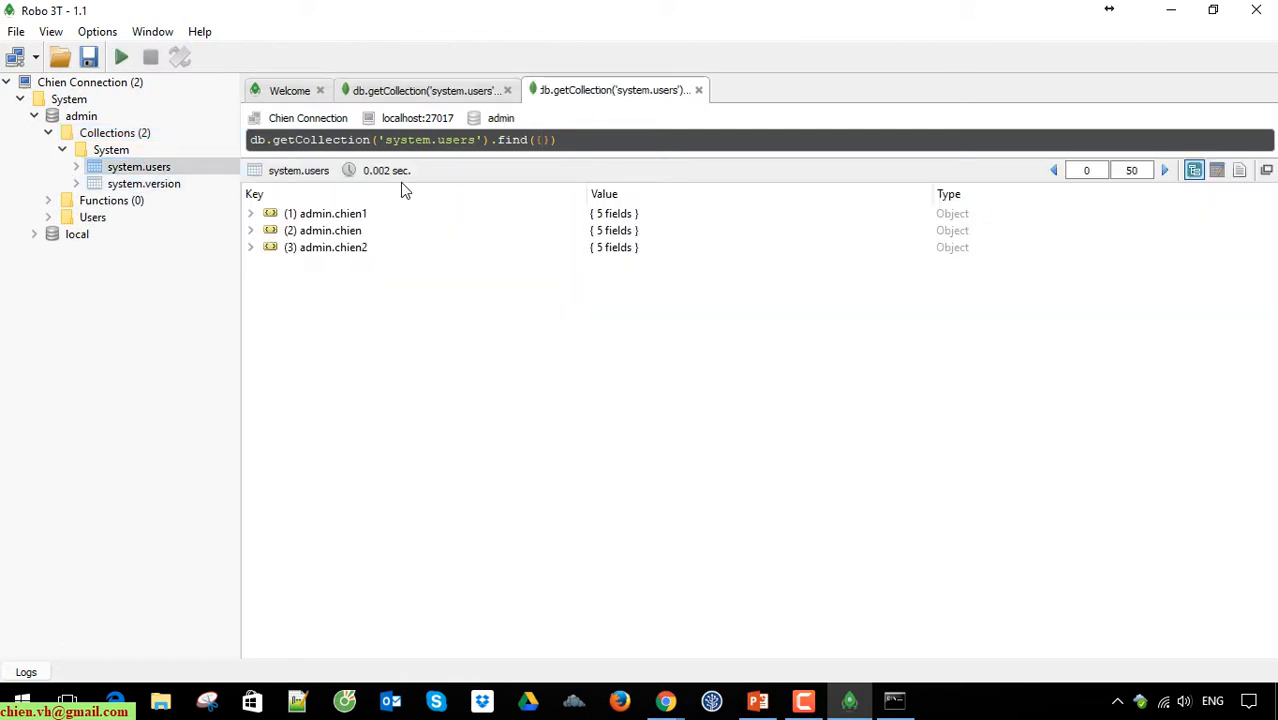
# - Expand the third system.users document, view it as JSON, then close the viewer and collapse the document
pyautogui.click(363, 250)
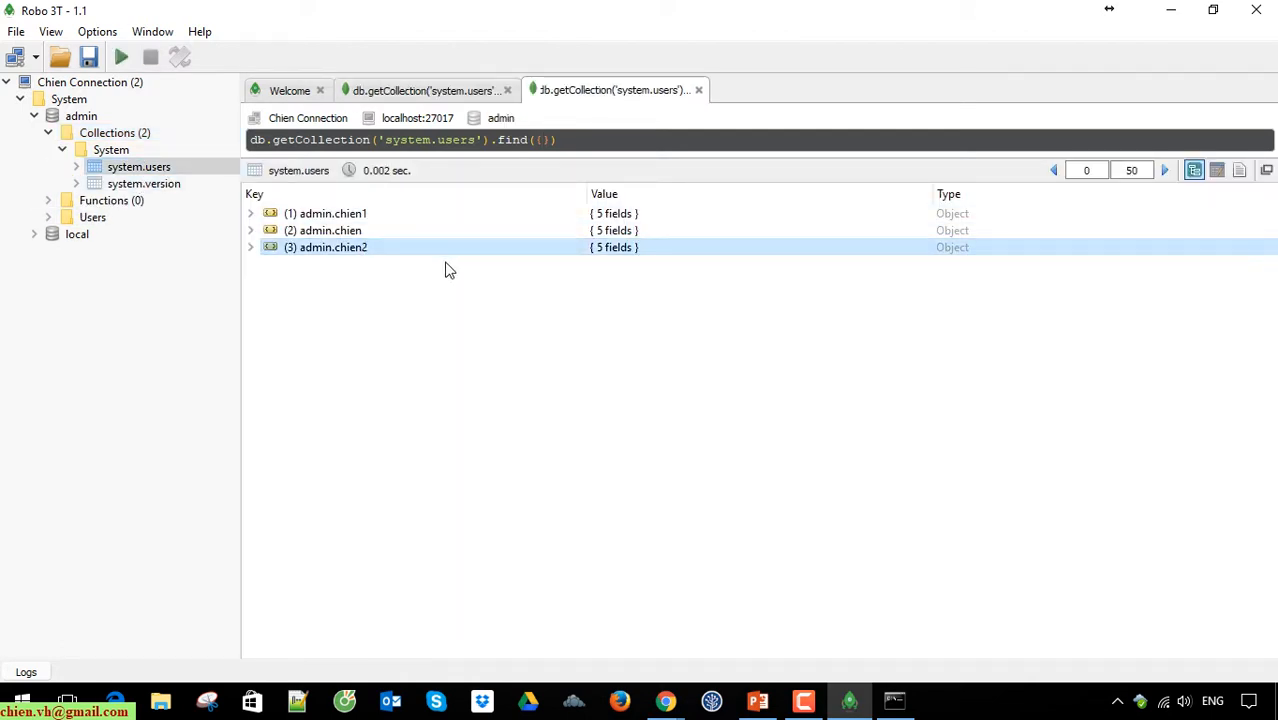
pyautogui.click(130, 170)
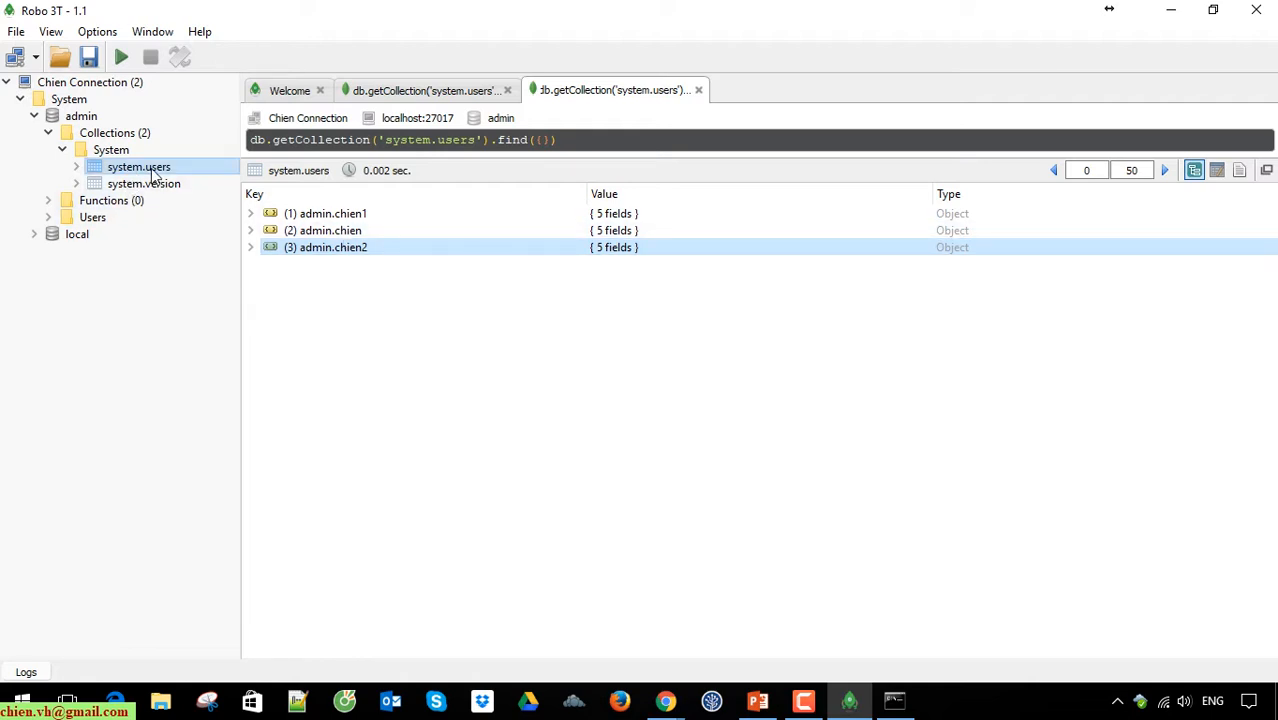
pyautogui.click(251, 249)
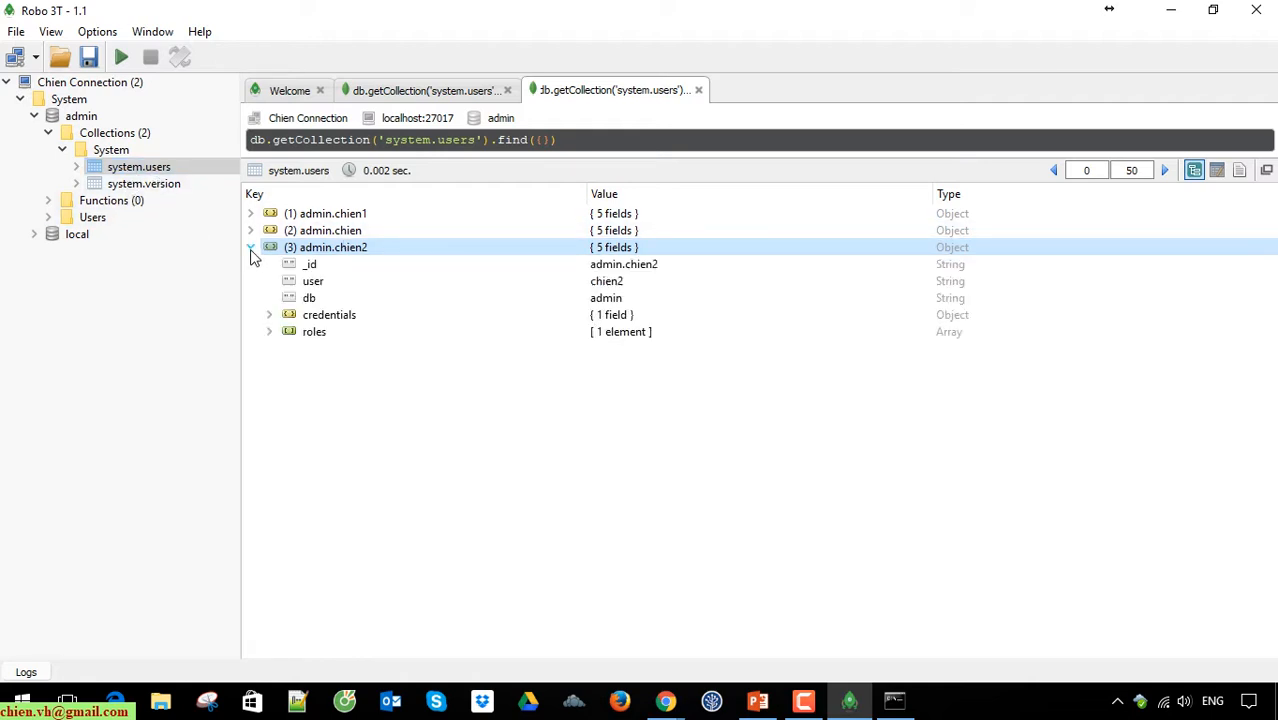
pyautogui.rightClick(338, 254)
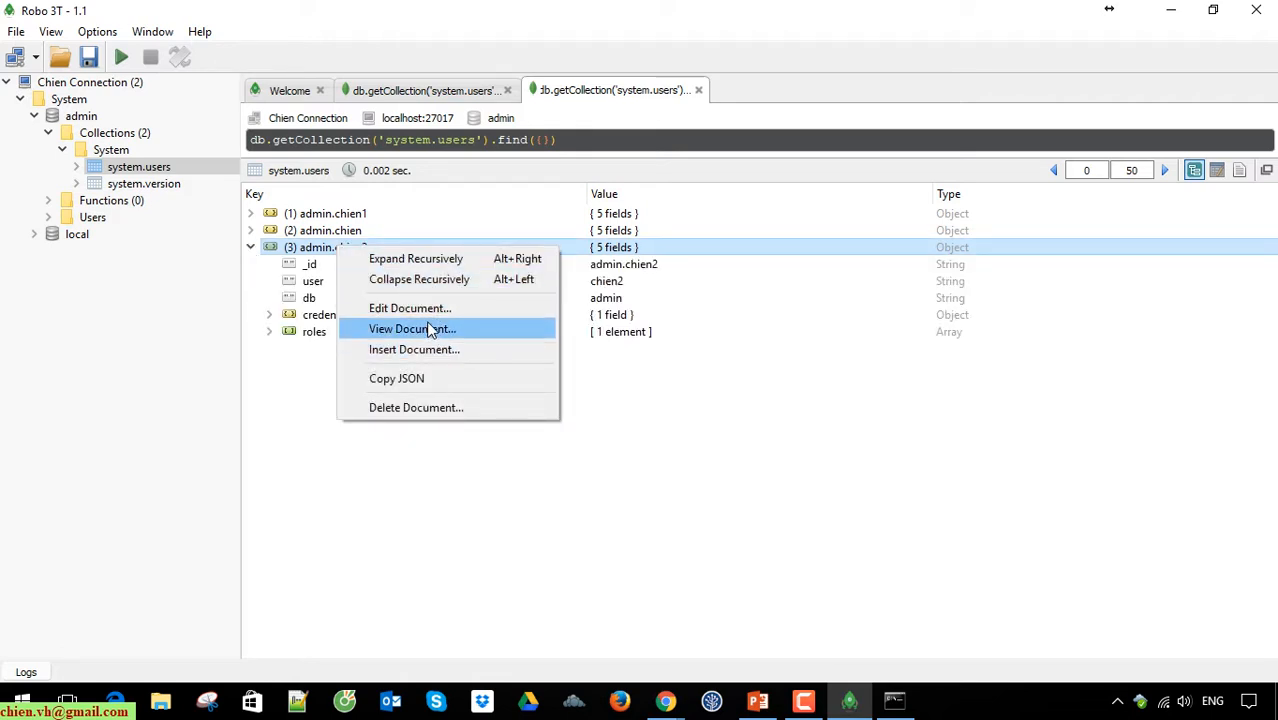
pyautogui.click(430, 330)
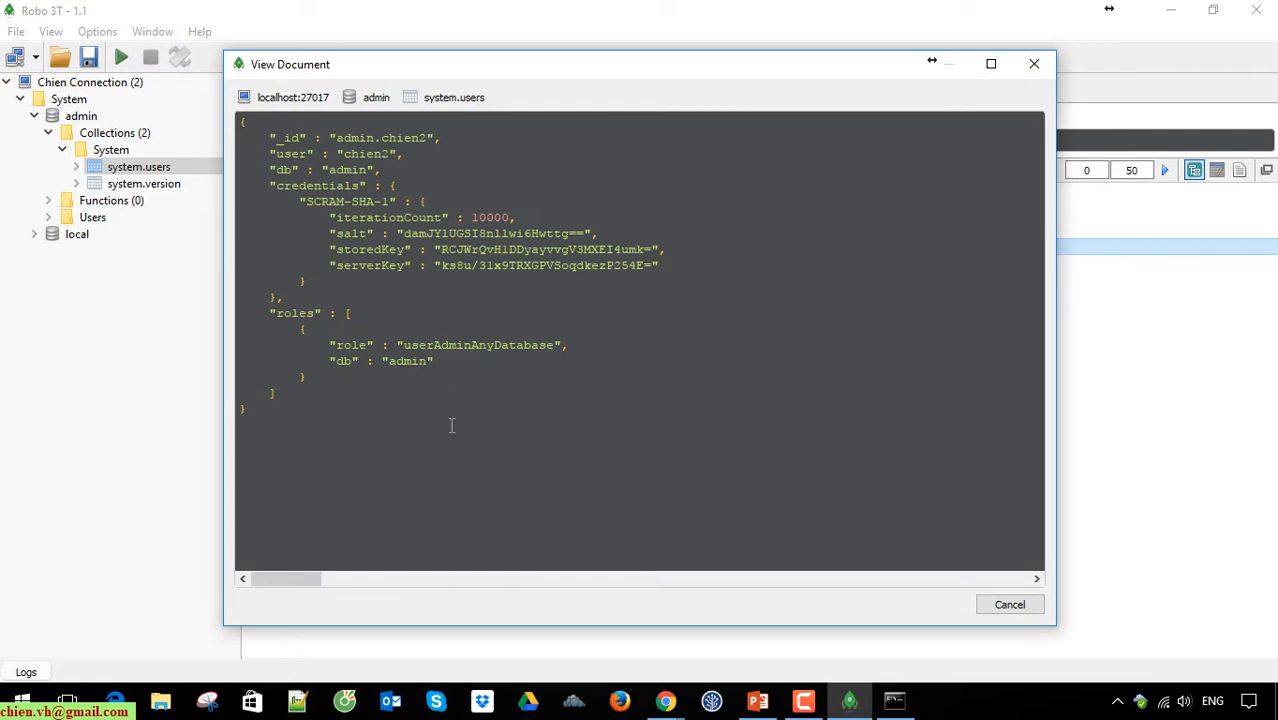
pyautogui.hotkey('ctrl', 'a')
pyautogui.click(1034, 63)
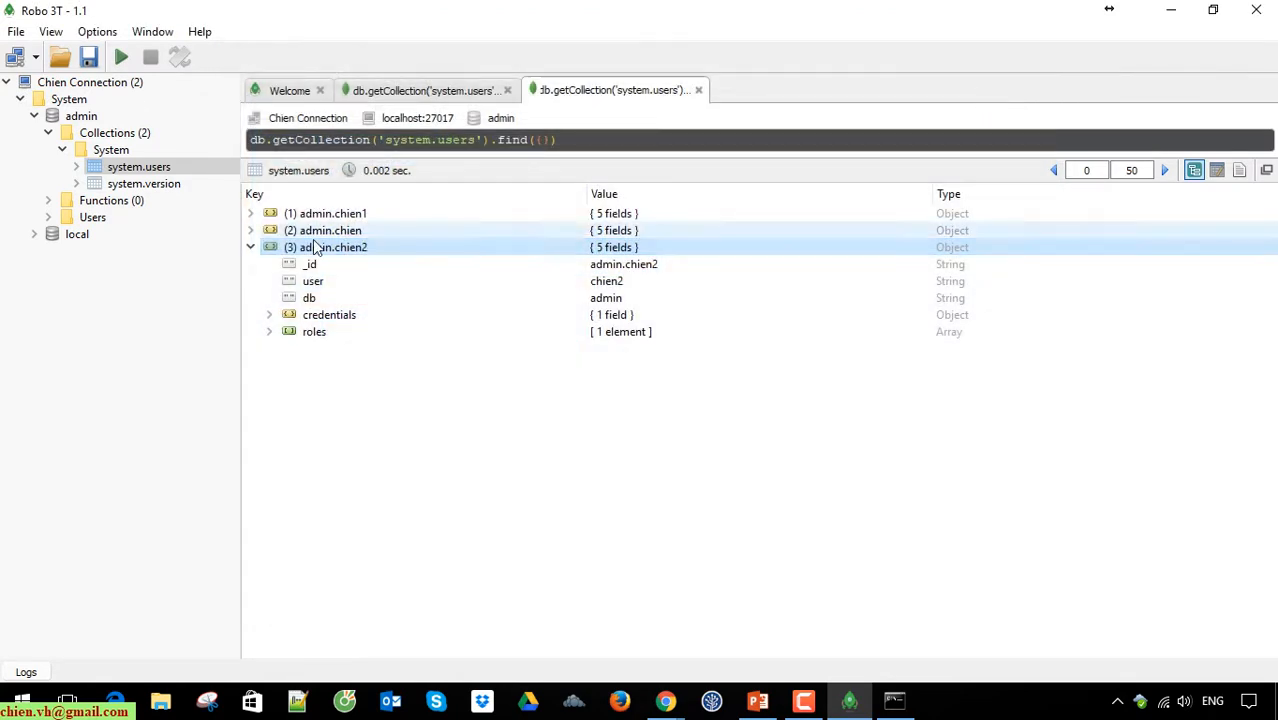
pyautogui.click(251, 248)
pyautogui.rightClick(302, 248)
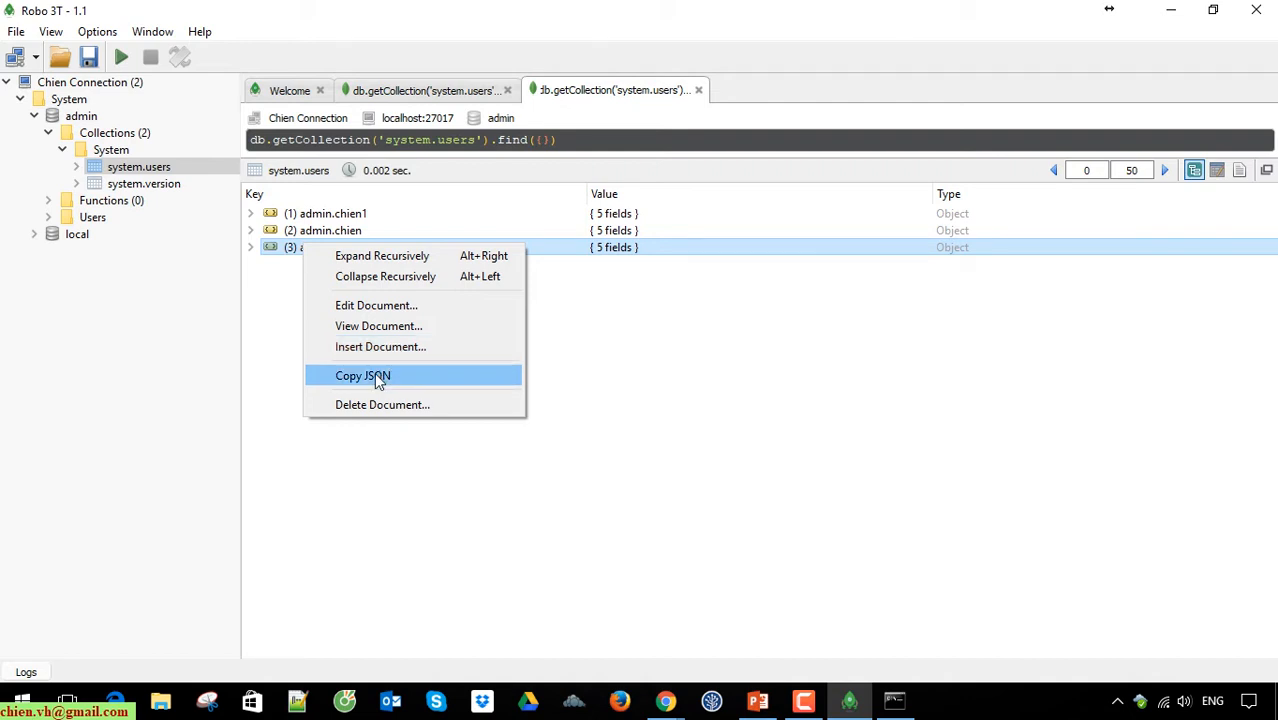
pyautogui.click(791, 355)
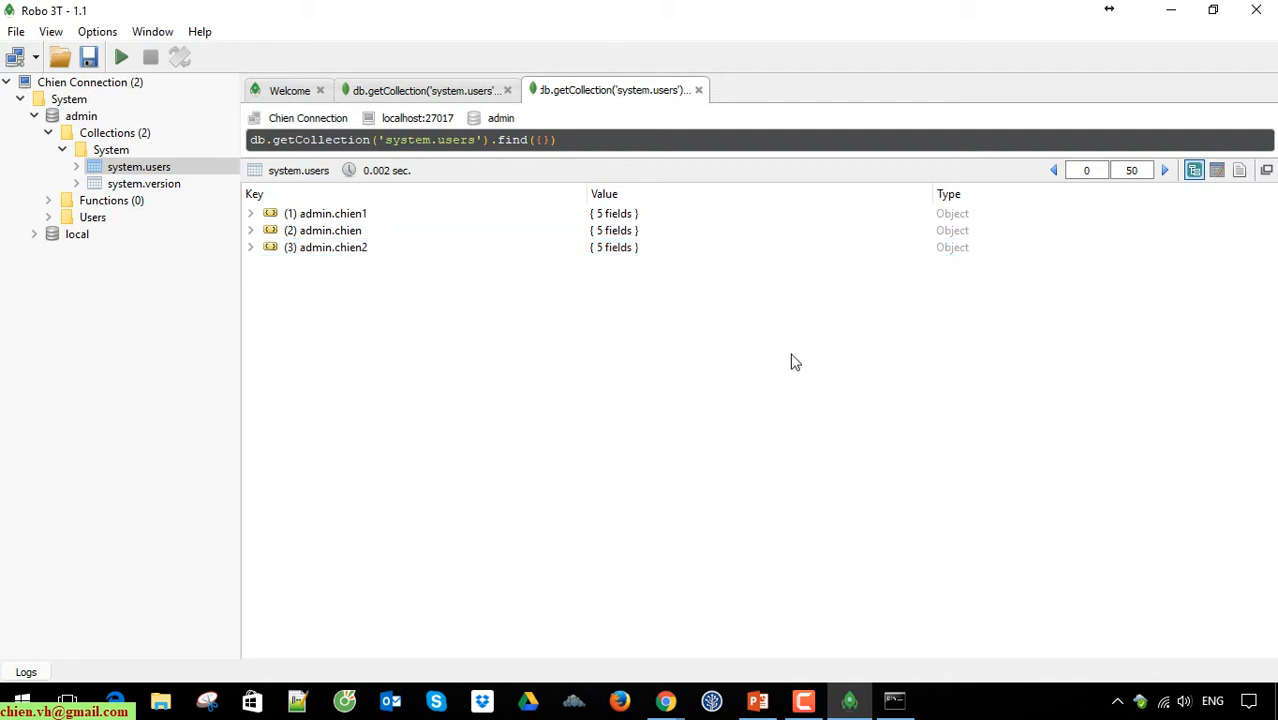
# - Switch to PowerPoint and start the slide show of MongoDB.pptx
pyautogui.click(757, 703)
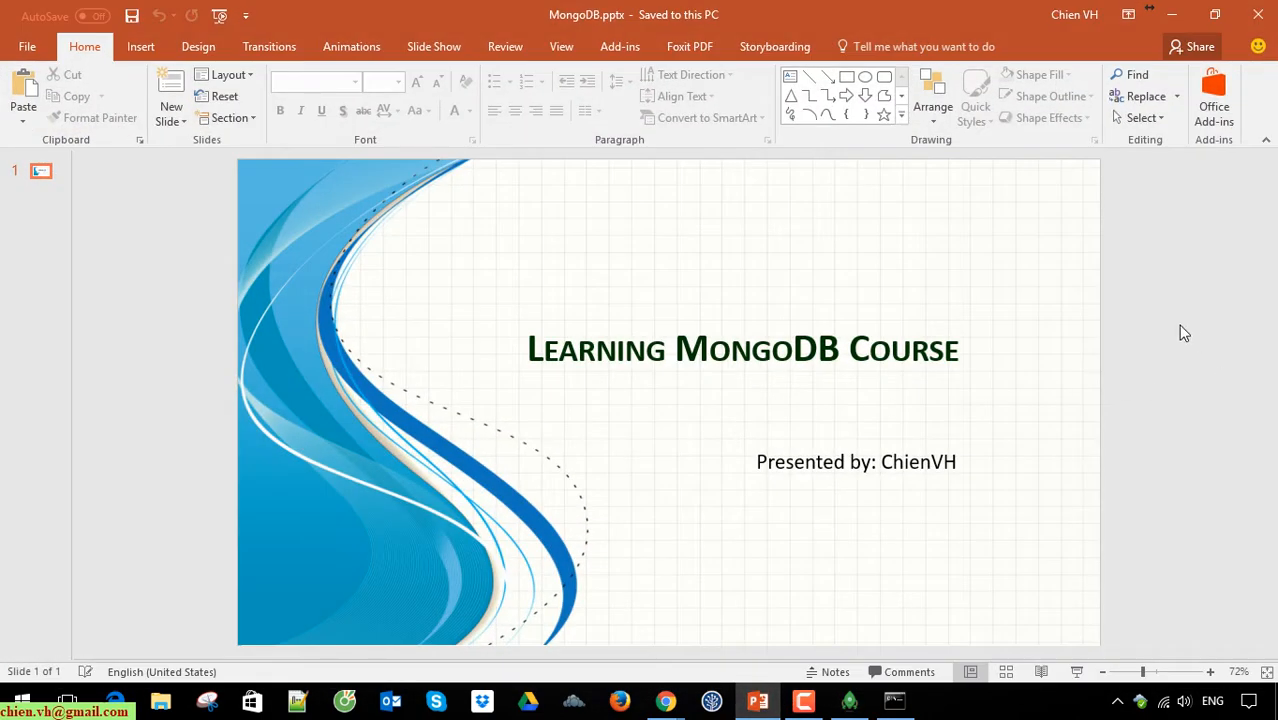
pyautogui.press('F5')
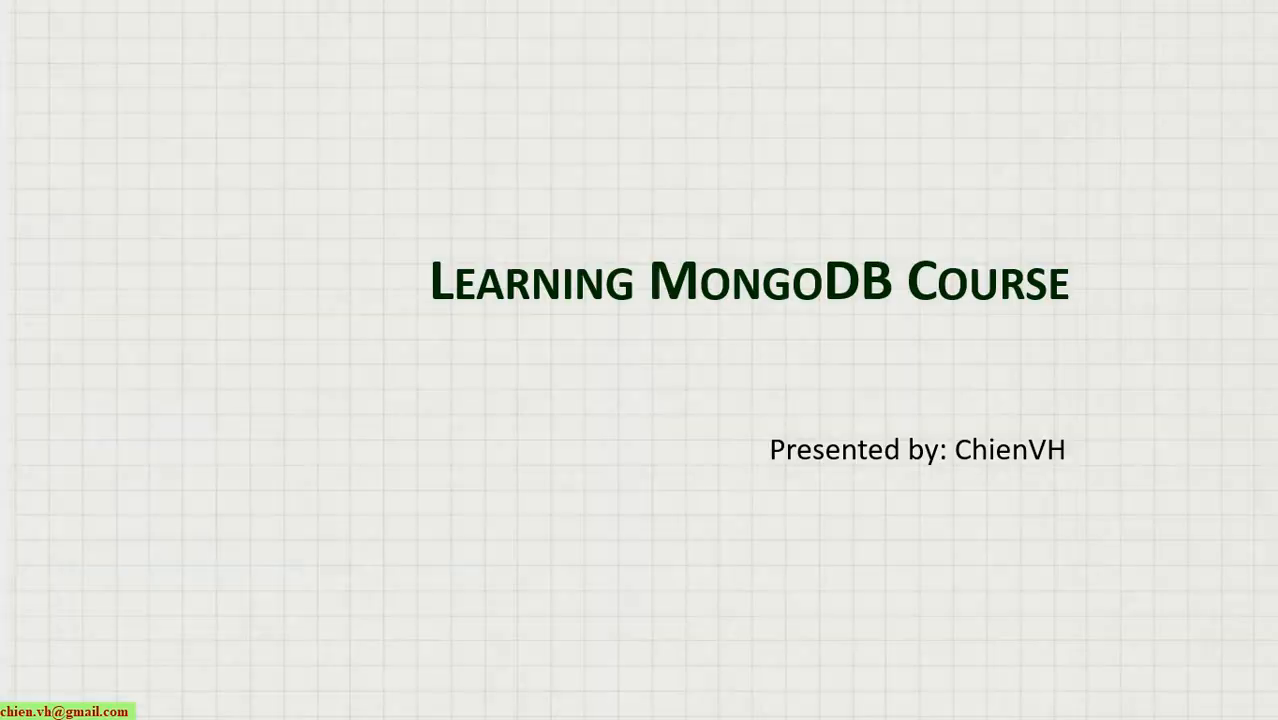